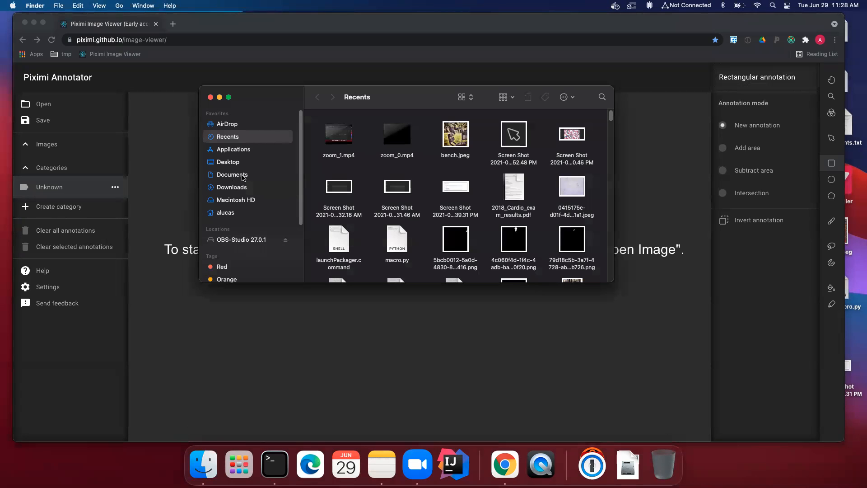
Load bench.jpeg from the recent files into the annotator, and view the options for opening images
left_click(227, 136)
mouse_move(455, 134)
left_mouse_down()
mouse_move(463, 162)
mouse_move(423, 331)
mouse_move(448, 316)
left_mouse_up()
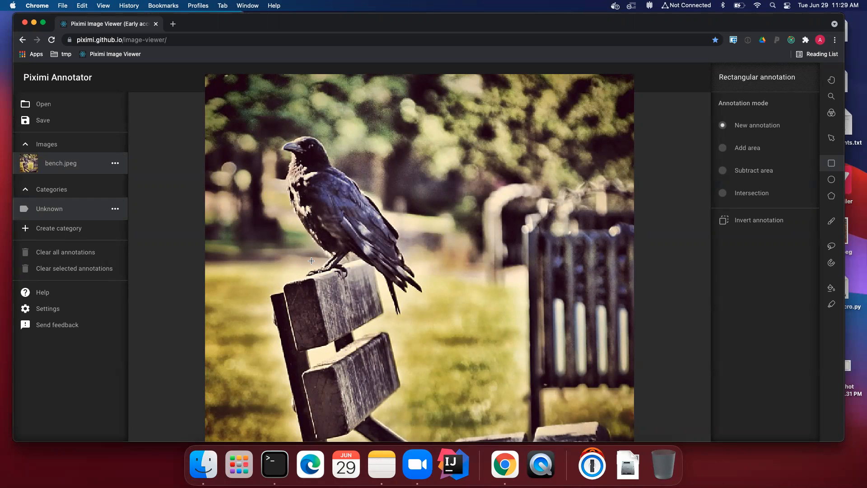
left_click(55, 105)
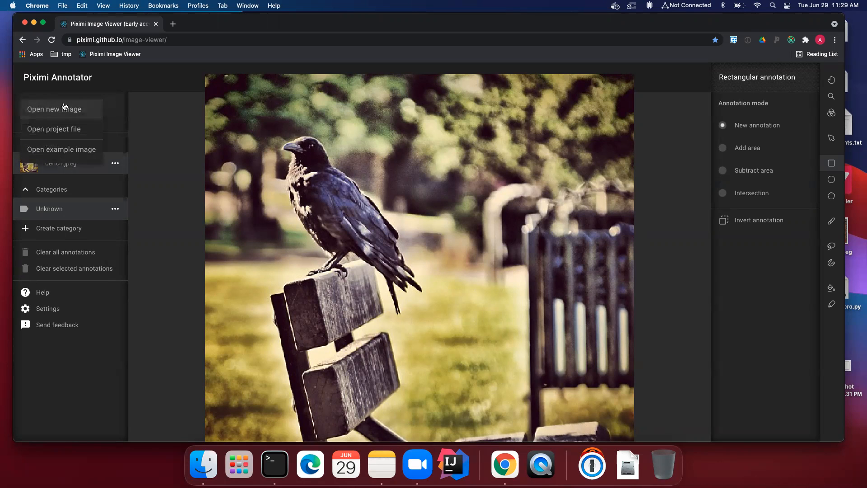
left_click(142, 113)
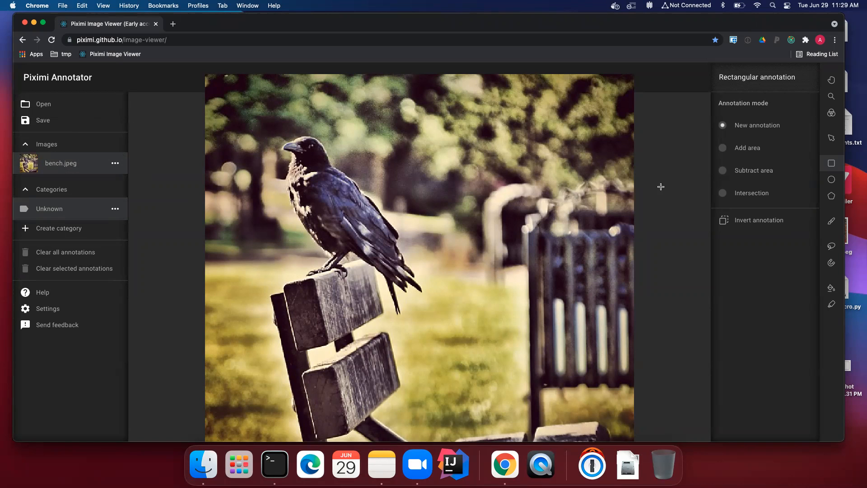
Zoom in and out on the bench image with the Zoom tool
left_click(831, 94)
left_click(356, 260)
scroll(356, 260, "up", 3)
scroll(356, 260, "down", 5)
scroll(356, 260, "up", 6)
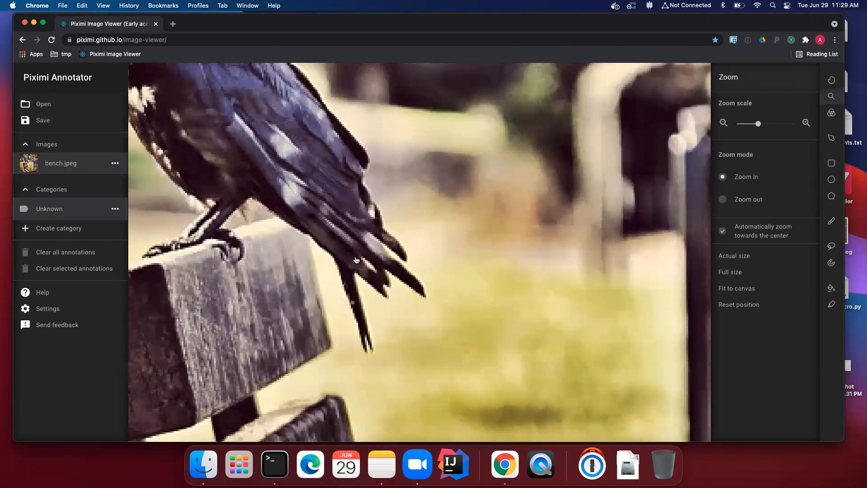
scroll(433, 228, "up", 1)
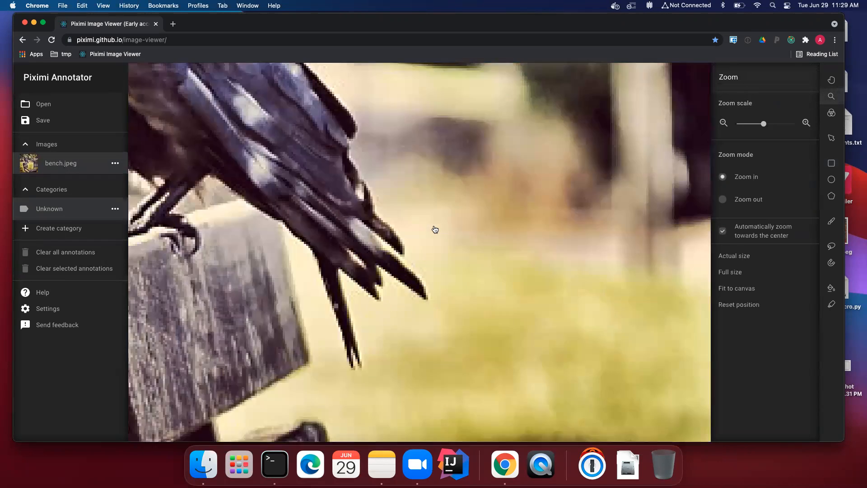
scroll(434, 229, "down", 3)
scroll(435, 229, "down", 4)
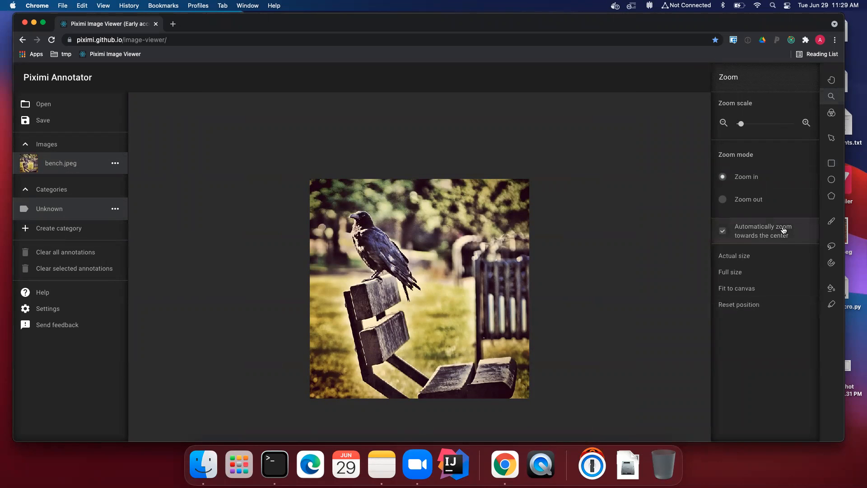
Turn off automatic zooming towards the center, zoom in on the crow, and restore the image to full size
left_click(722, 232)
left_click(386, 264)
left_click(424, 312)
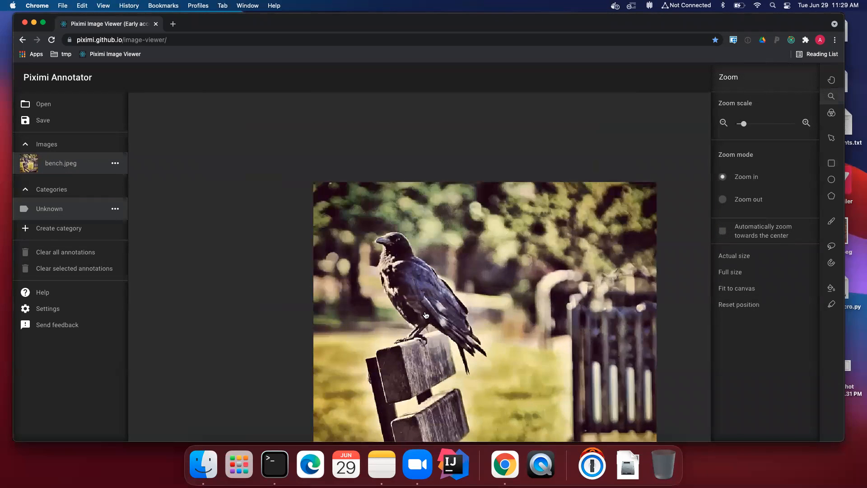
left_click(425, 315)
left_click(418, 262)
left_click(476, 365)
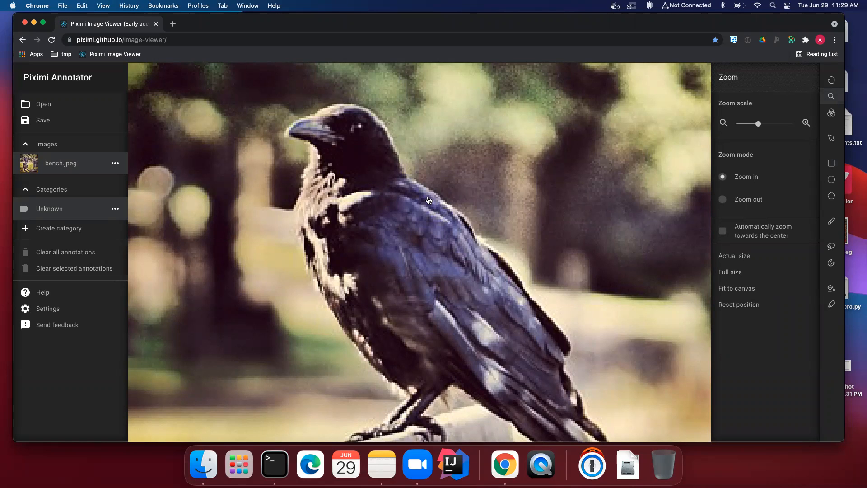
left_click(727, 272)
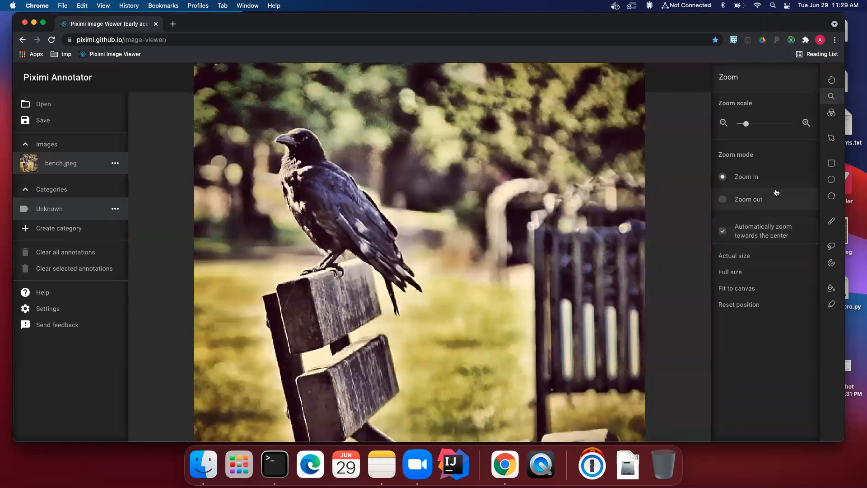
Move the image around with the Hand tool, reset its position, and fit it to the canvas
left_click(832, 79)
left_click_drag(394, 220, 479, 308)
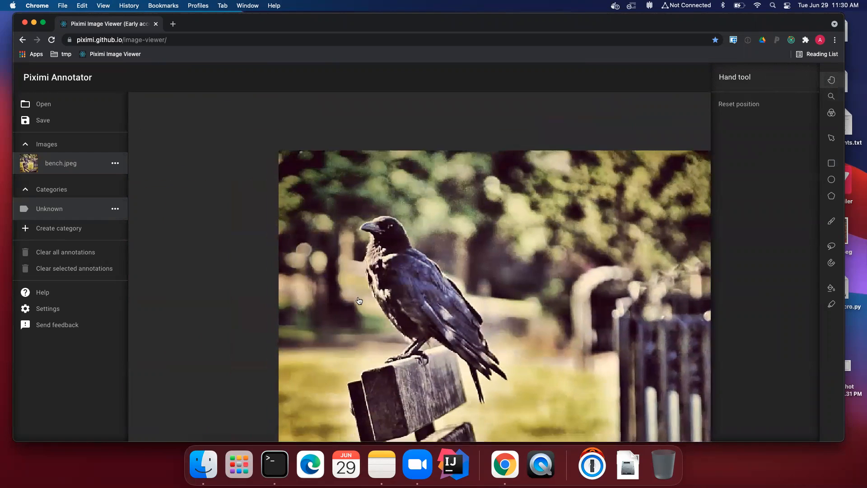
left_click_drag(559, 288, 509, 279)
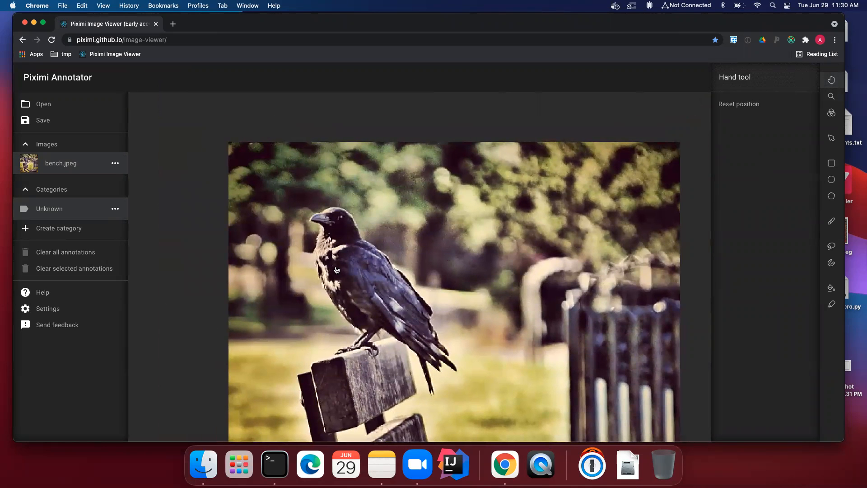
left_click(785, 108)
left_click(831, 96)
left_click(760, 288)
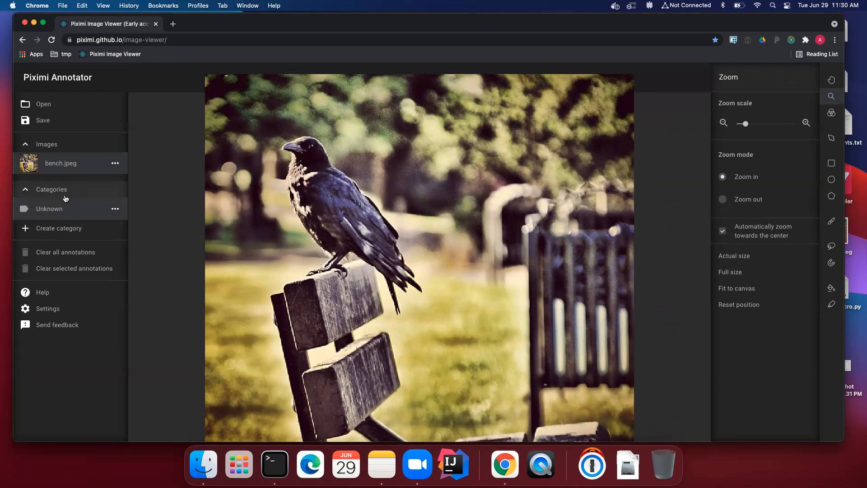
Create two annotation categories named "bird" and "bench"
left_click(72, 227)
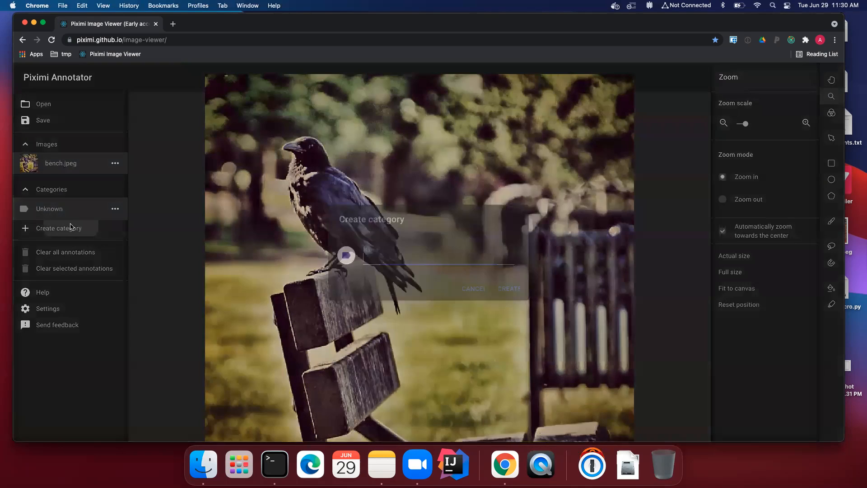
type("bird")
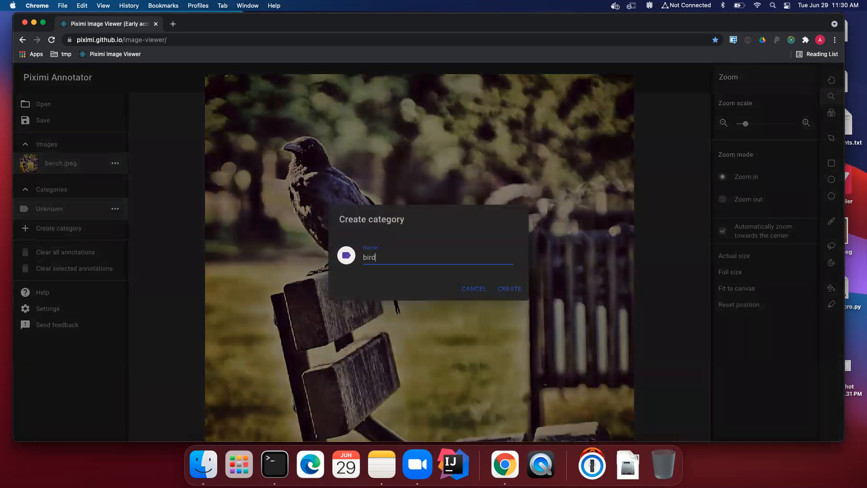
key("Return")
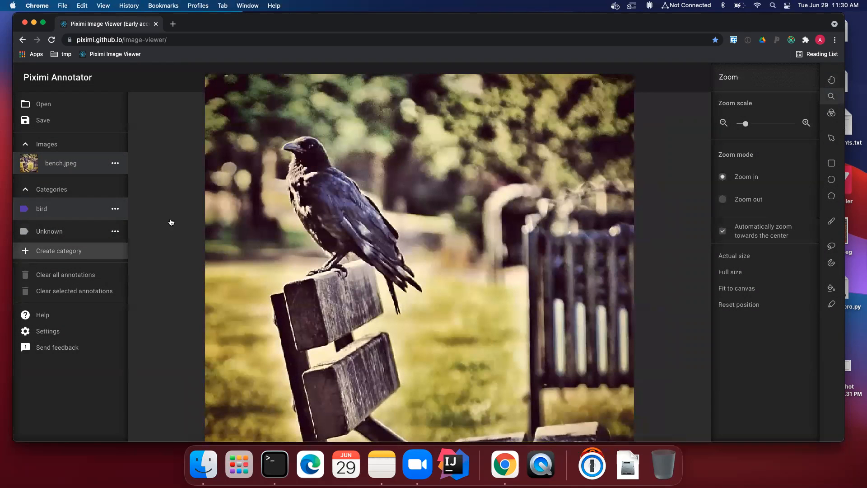
left_click(77, 251)
type("bench")
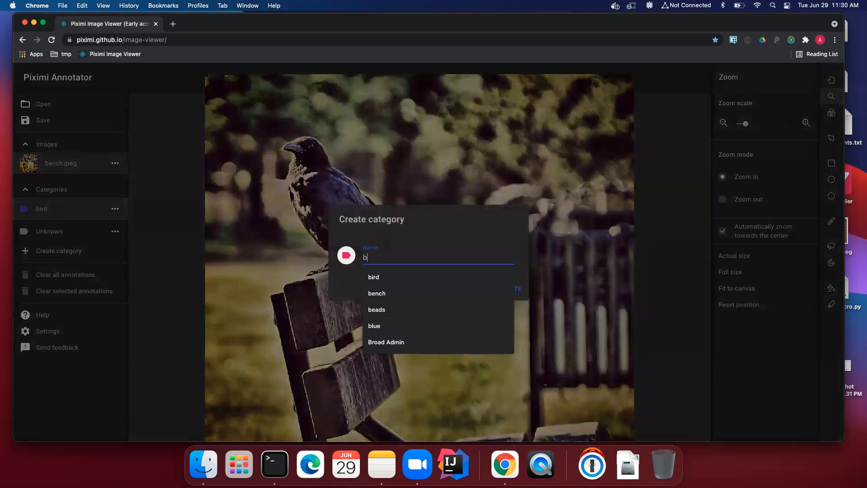
key("Return")
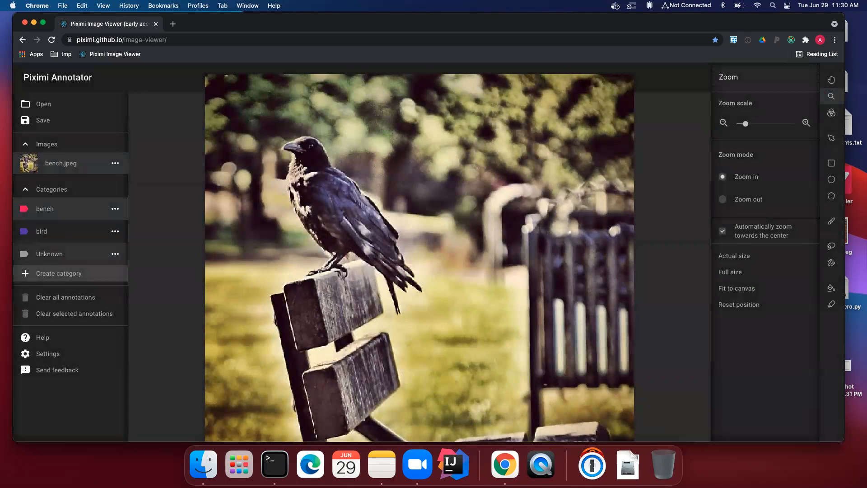
Change the color of the bird category to yellow
left_click(115, 230)
left_click(115, 285)
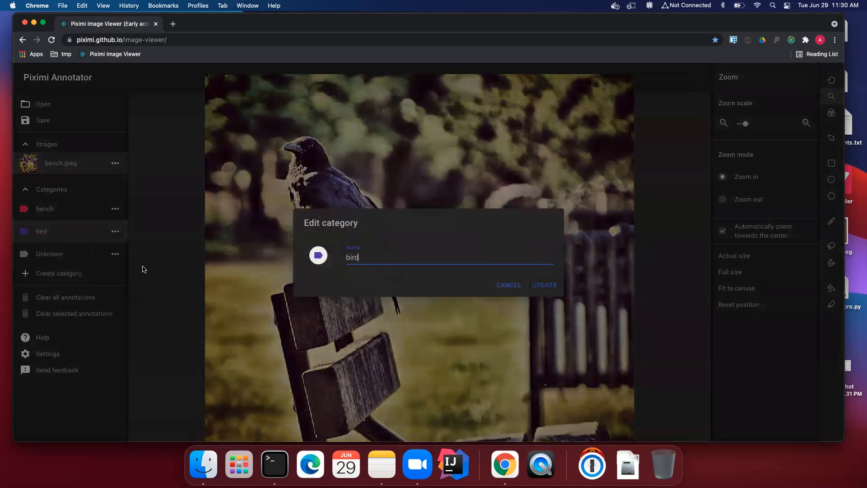
left_click(318, 255)
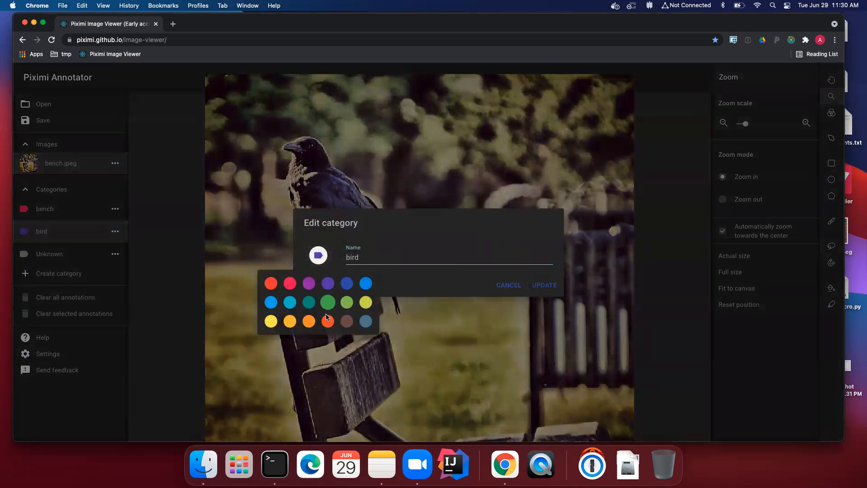
left_click(282, 321)
left_click(540, 290)
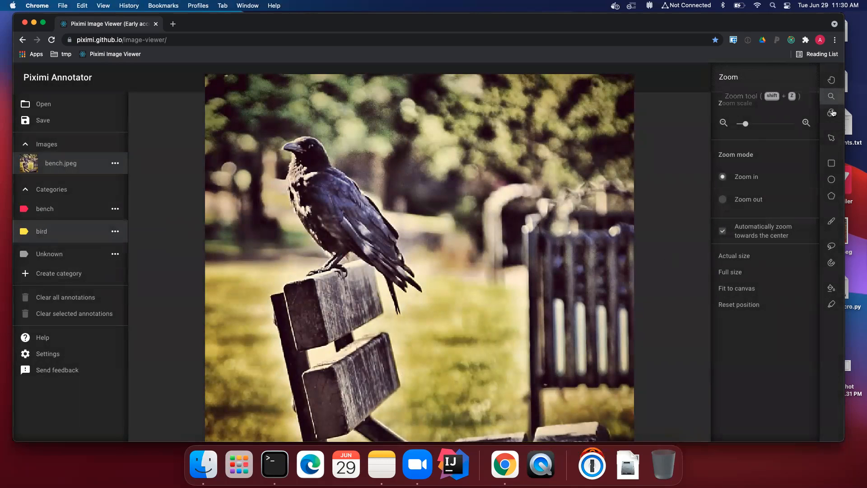
Draw a rectangular annotation around the whole crow in the bird category and confirm it
left_click(831, 163)
mouse_move(252, 128)
left_mouse_down()
mouse_move(293, 239)
mouse_move(435, 312)
mouse_move(436, 322)
left_mouse_up()
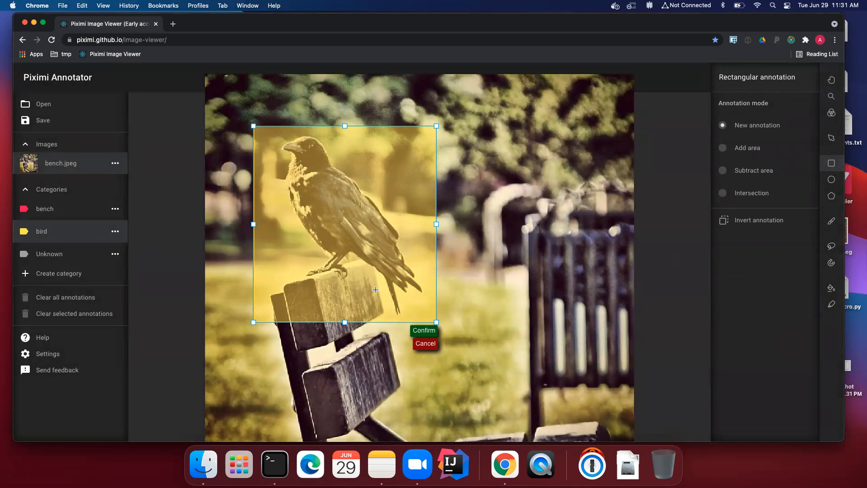
left_click(425, 334)
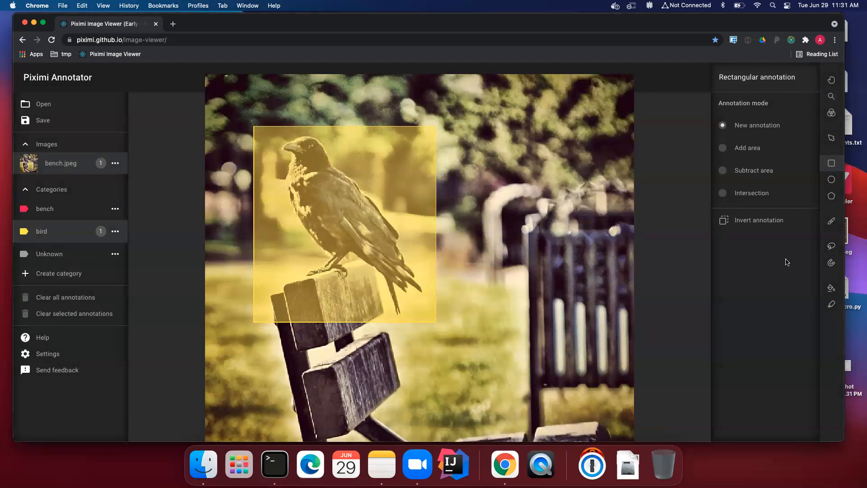
Select the rectangular bird annotation directly and with a selection box around it, cancelling each selection
left_click(831, 138)
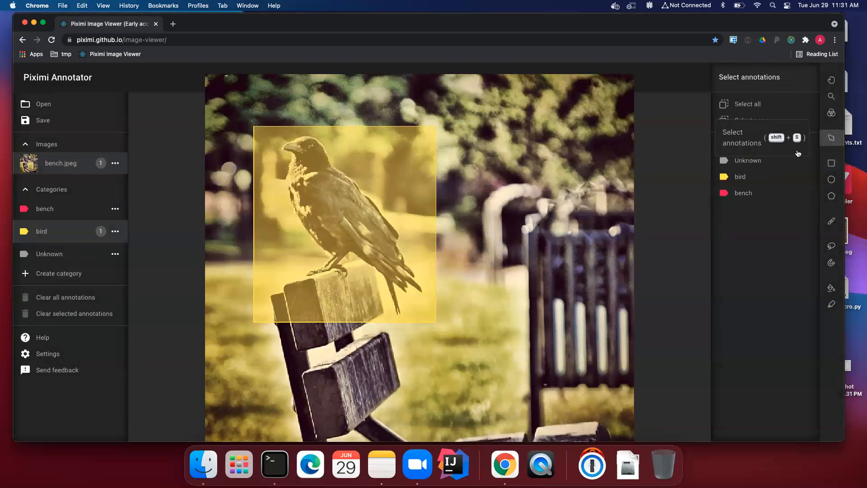
left_click(312, 195)
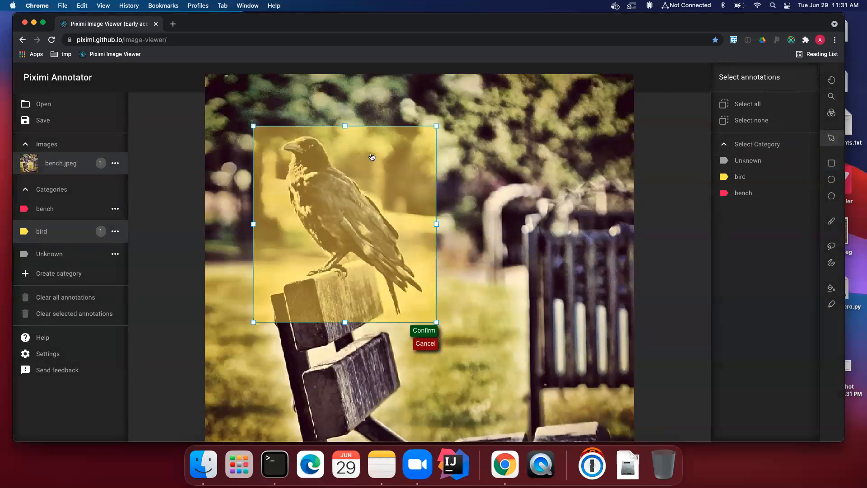
left_click(420, 345)
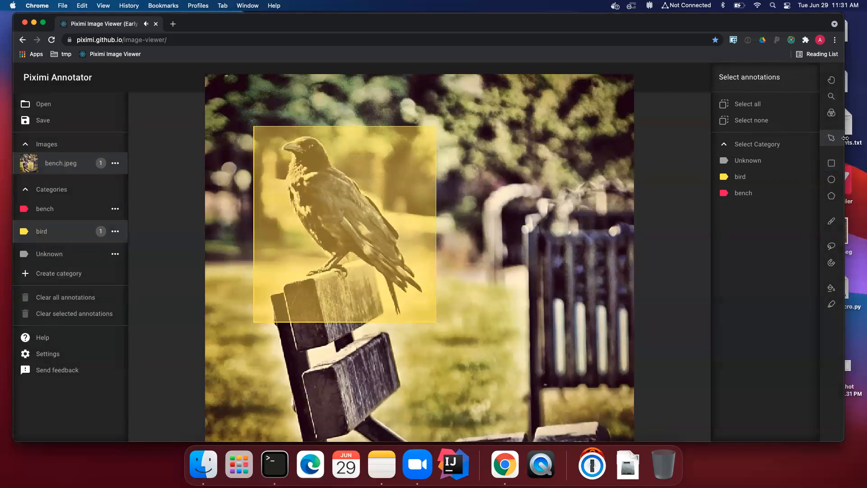
mouse_move(211, 102)
left_mouse_down()
mouse_move(493, 385)
mouse_move(503, 357)
mouse_move(527, 373)
mouse_move(539, 339)
mouse_move(532, 364)
left_mouse_up()
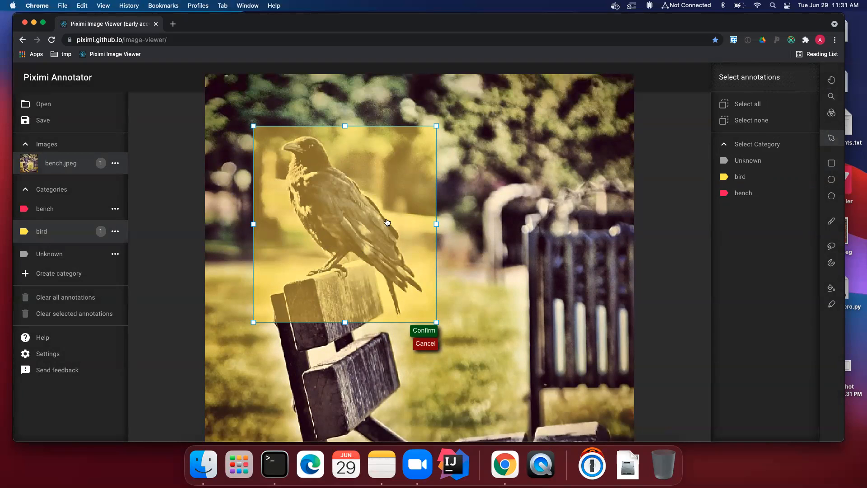
left_click(435, 344)
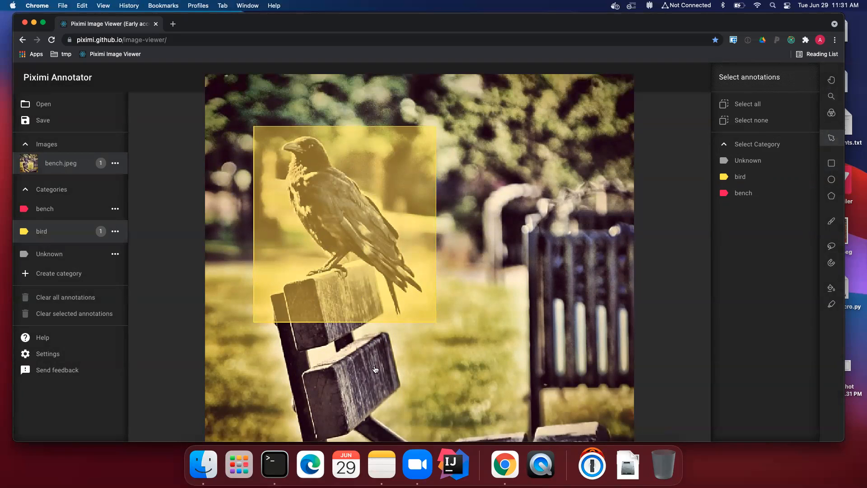
Select the annotations of the bird category and clear them from the image
left_click(746, 177)
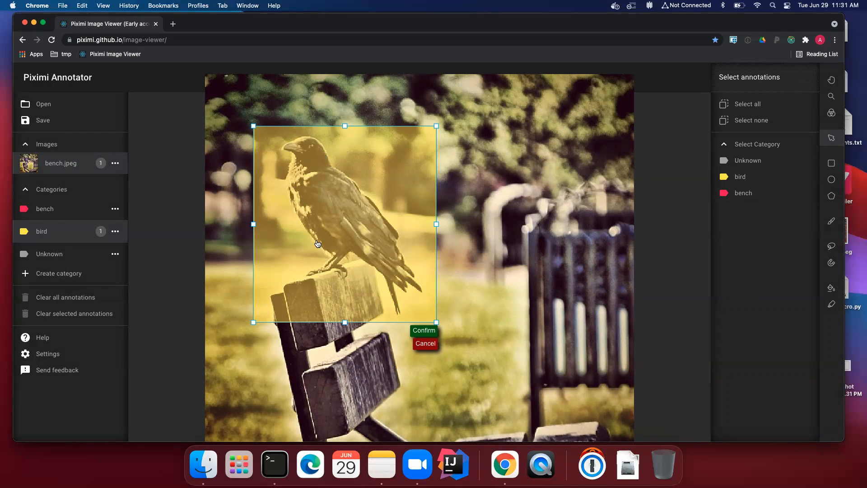
left_click(66, 316)
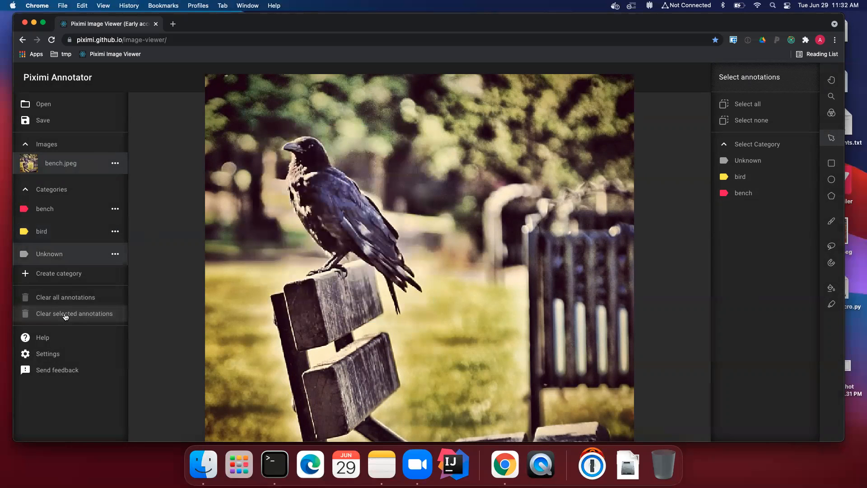
Draw an elliptical annotation around the crow, assign it to the bird category, and confirm it
left_click(832, 179)
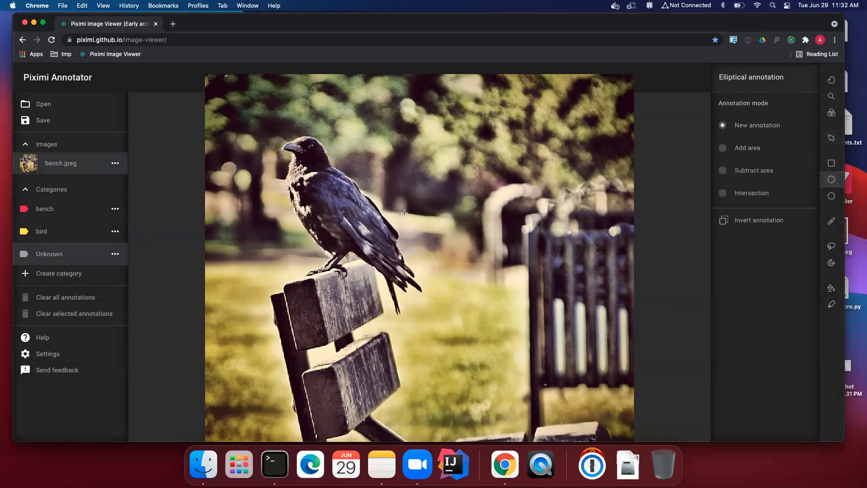
left_click_drag(258, 124, 441, 321)
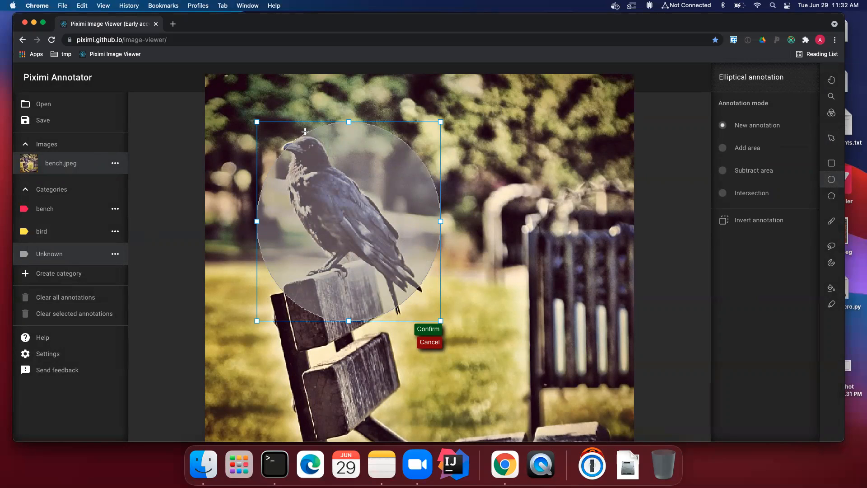
left_click(46, 253)
left_click(60, 233)
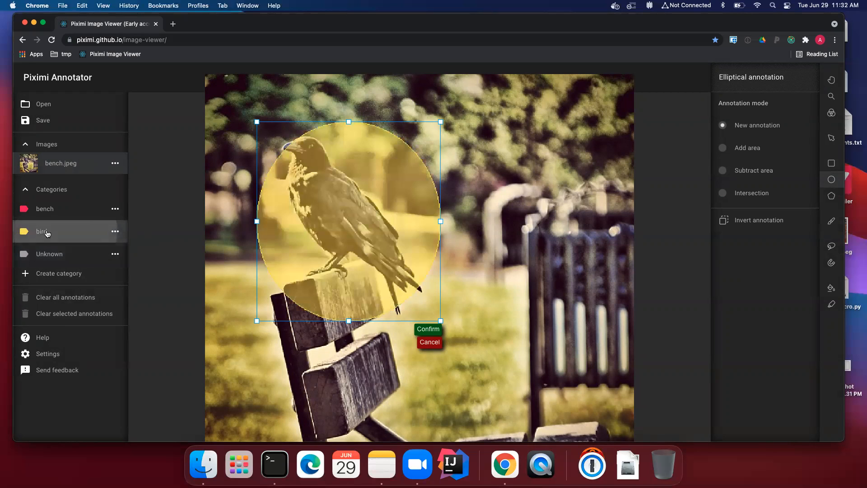
left_click(431, 330)
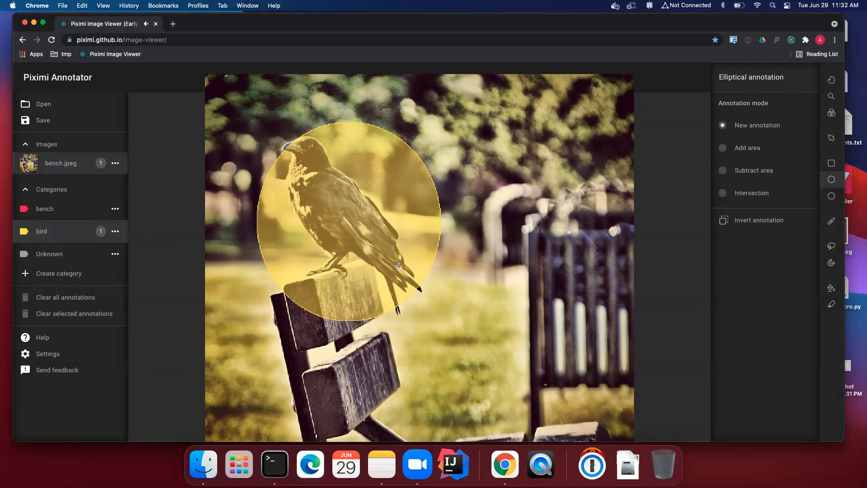
Reassign the elliptical crow annotation to the Unknown category, confirm the change, and delete that annotation
left_click(831, 138)
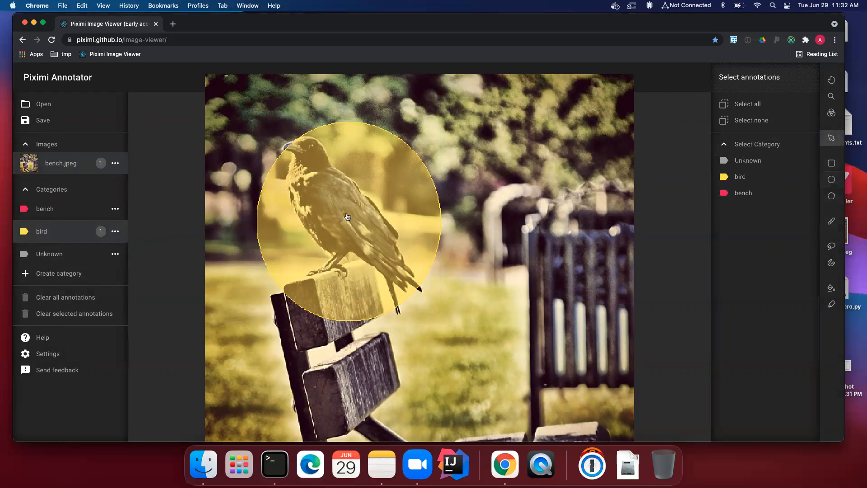
left_click(345, 181)
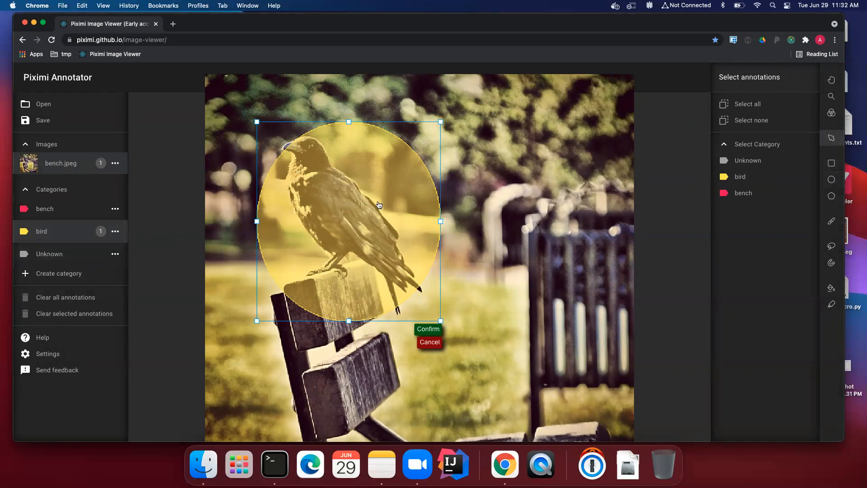
left_click(52, 253)
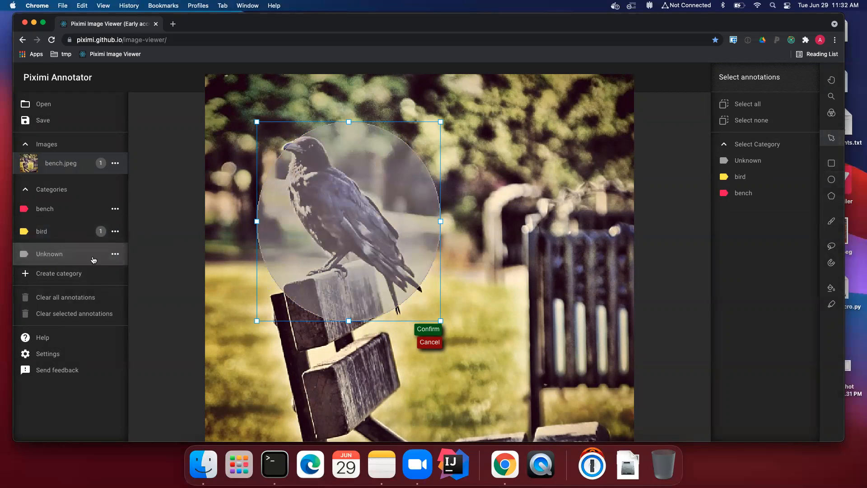
left_click(423, 330)
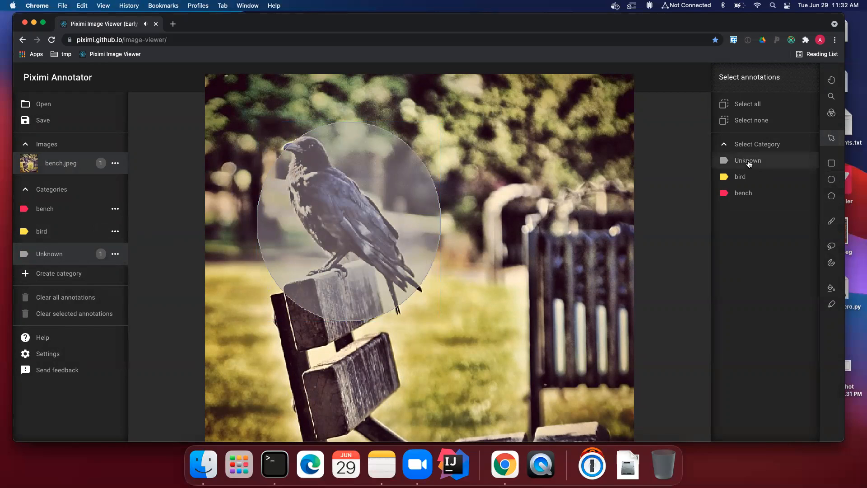
left_click(352, 223)
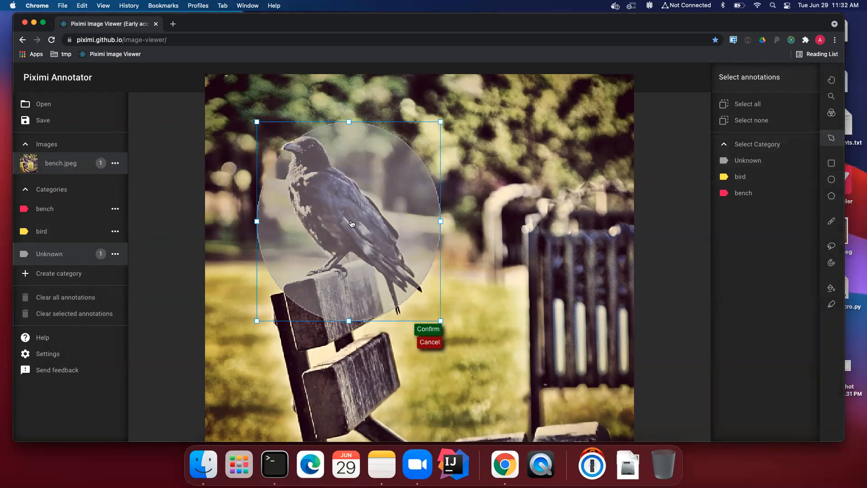
key("Delete")
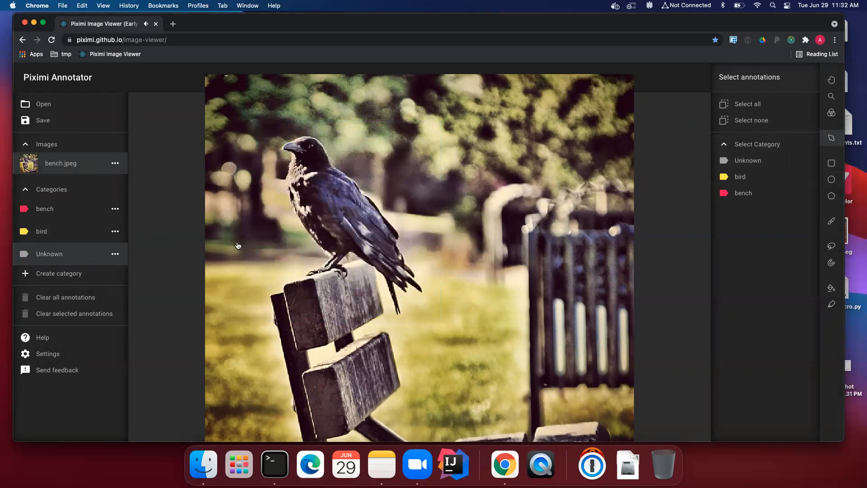
Draw a six-point polygonal annotation around the crow in the bird category and confirm it
left_click(67, 230)
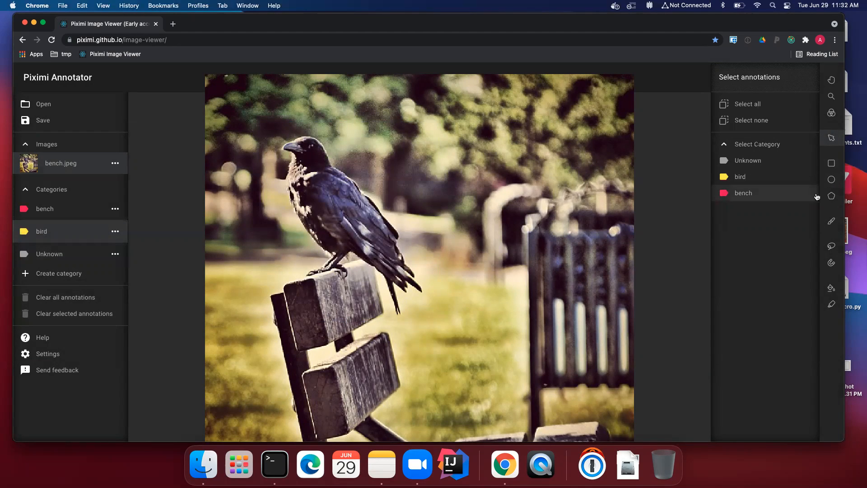
left_click(831, 195)
left_click(257, 158)
left_click(340, 107)
left_click(437, 257)
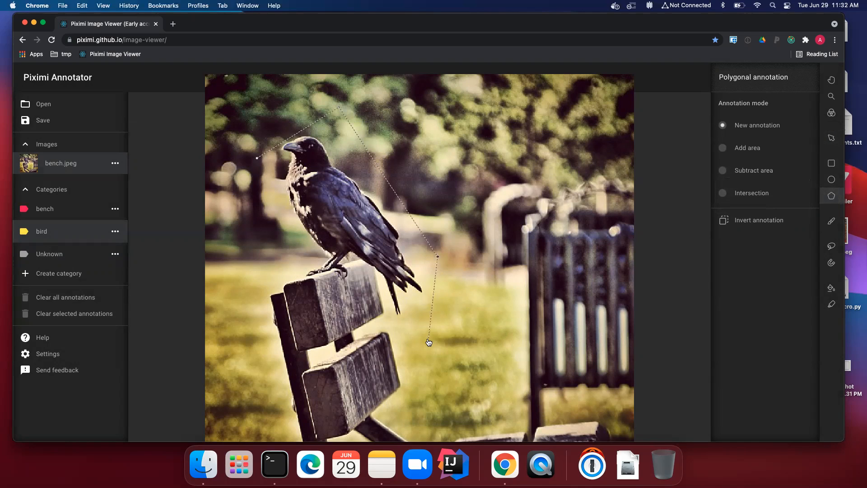
left_click(404, 342)
left_click(280, 279)
left_click(258, 160)
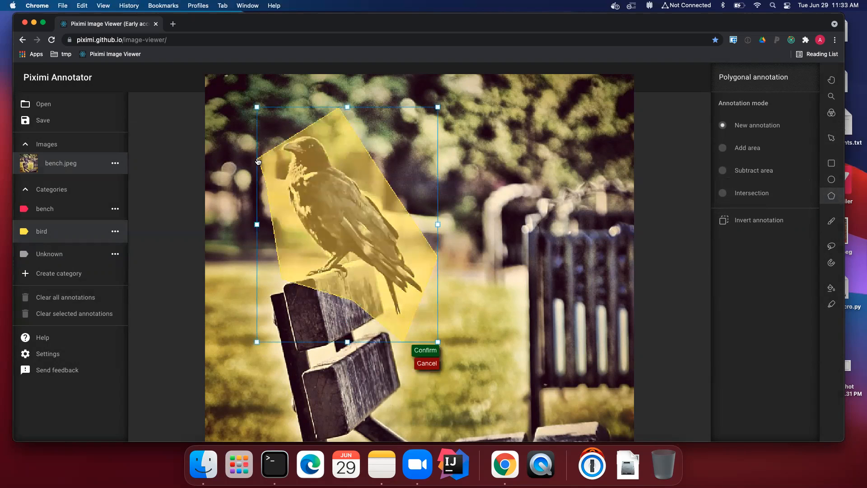
left_click(425, 350)
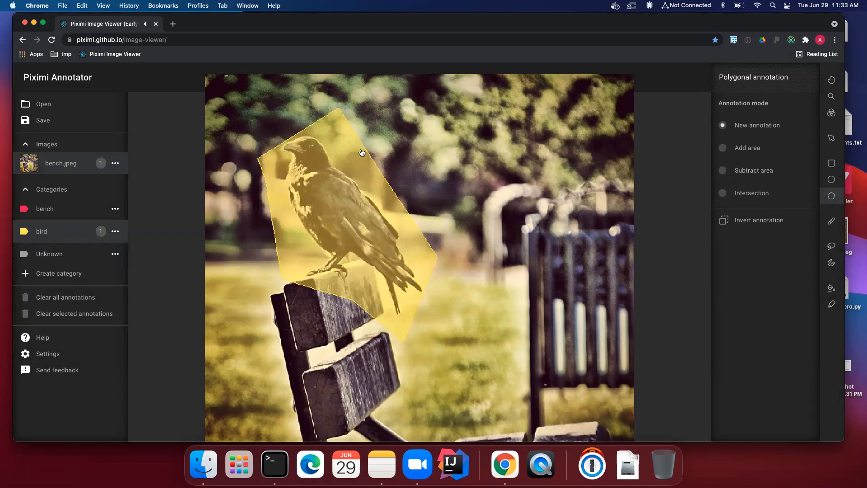
Clear all annotations from the image and confirm the removal
left_click(95, 297)
left_click(534, 277)
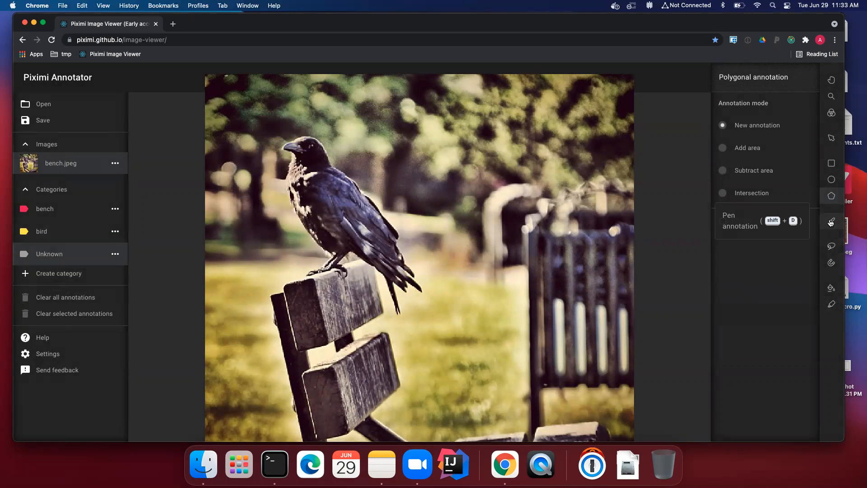
Trace the crow's outline with the Lasso annotation tool in the bird category and confirm the annotation
left_click(49, 229)
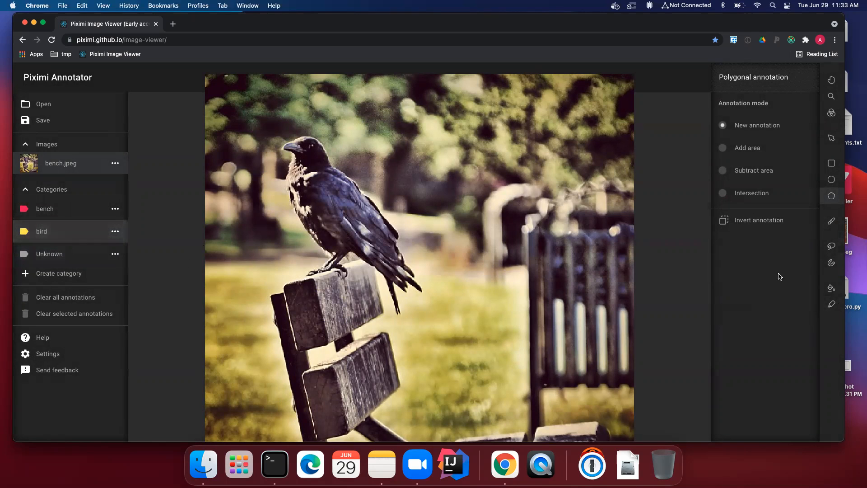
left_click(833, 248)
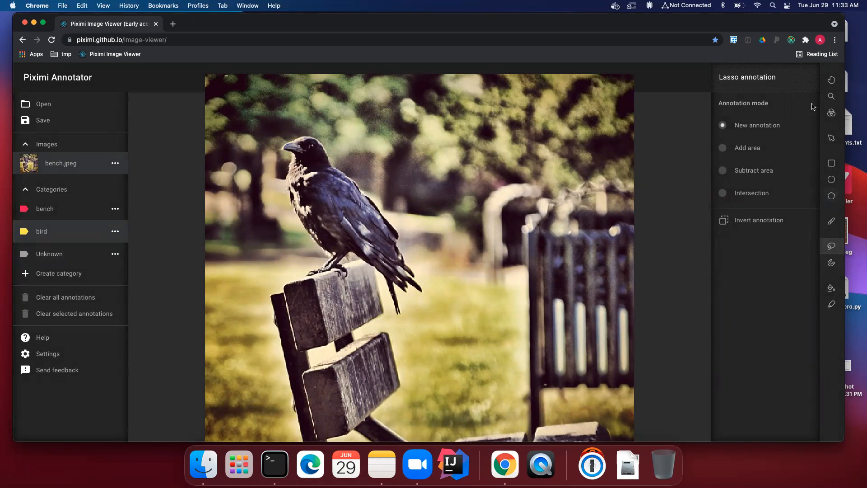
left_click(831, 96)
left_click(413, 175)
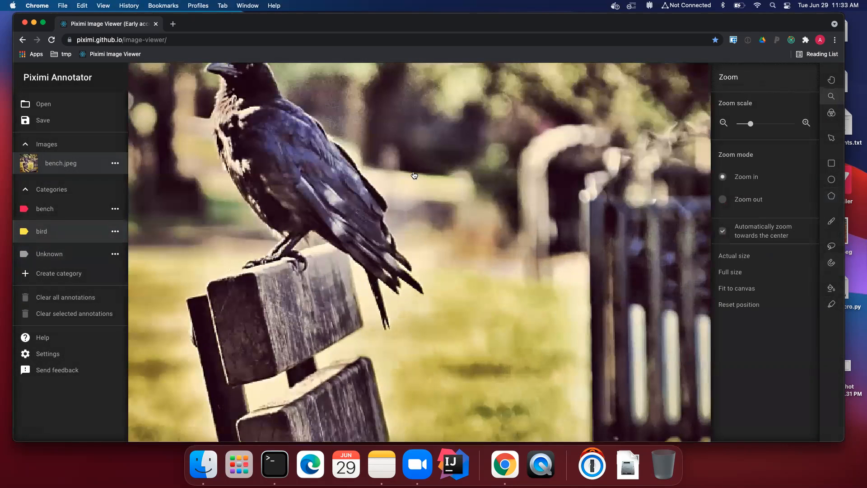
left_click(831, 80)
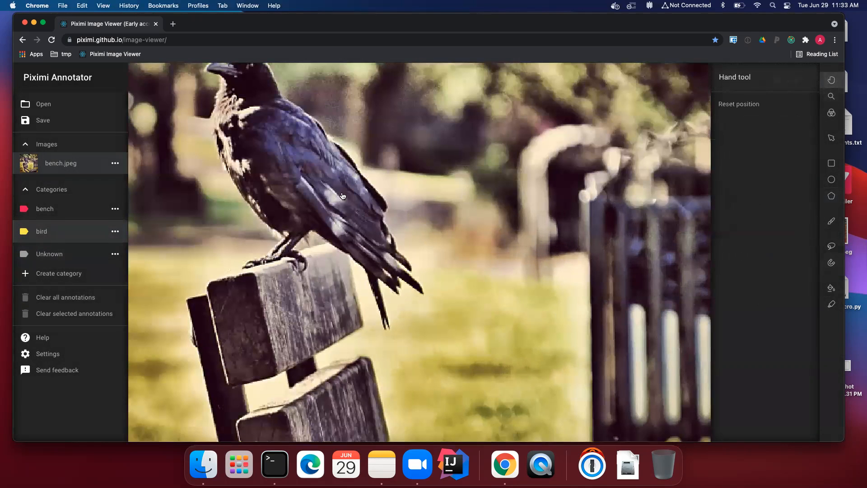
left_click_drag(342, 196, 392, 291)
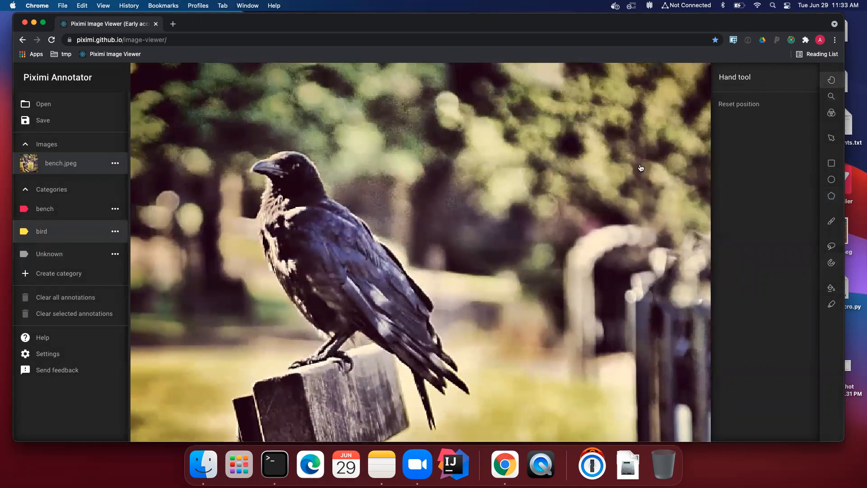
left_click(832, 247)
mouse_move(310, 163)
left_mouse_down()
mouse_move(335, 204)
mouse_move(412, 285)
left_mouse_up()
mouse_move(431, 313)
left_mouse_down()
mouse_move(454, 383)
mouse_move(419, 388)
mouse_move(378, 345)
mouse_move(343, 346)
mouse_move(316, 361)
mouse_move(326, 344)
mouse_move(270, 261)
mouse_move(257, 225)
mouse_move(270, 179)
mouse_move(257, 174)
mouse_move(268, 157)
mouse_move(283, 155)
left_mouse_up()
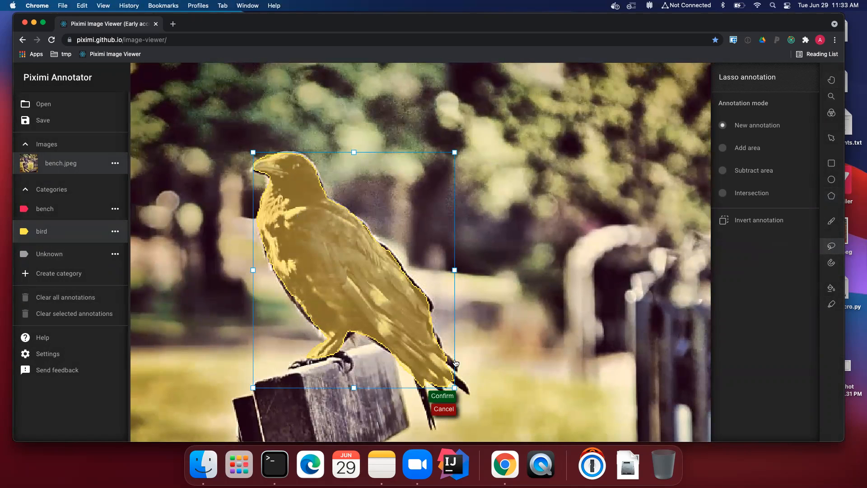
left_click(442, 396)
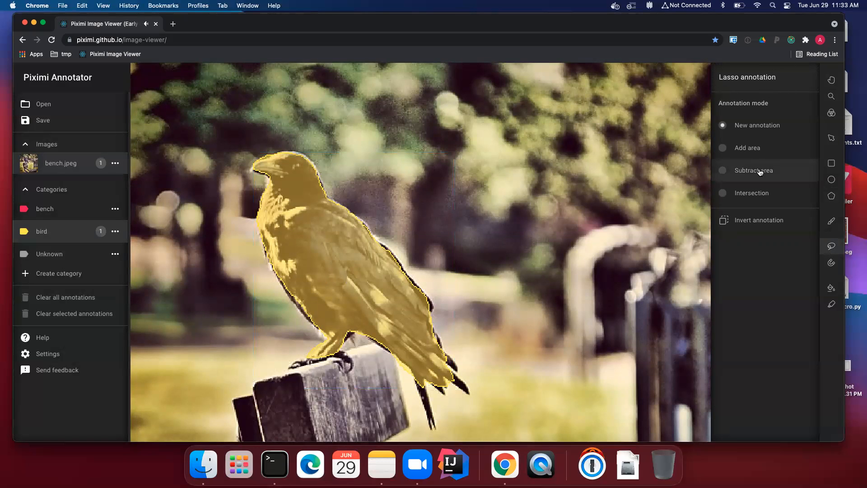
Extend the lasso bird annotation along the crow's back and belly using Freehand annotation in Add area mode with a smaller brush
left_click(835, 139)
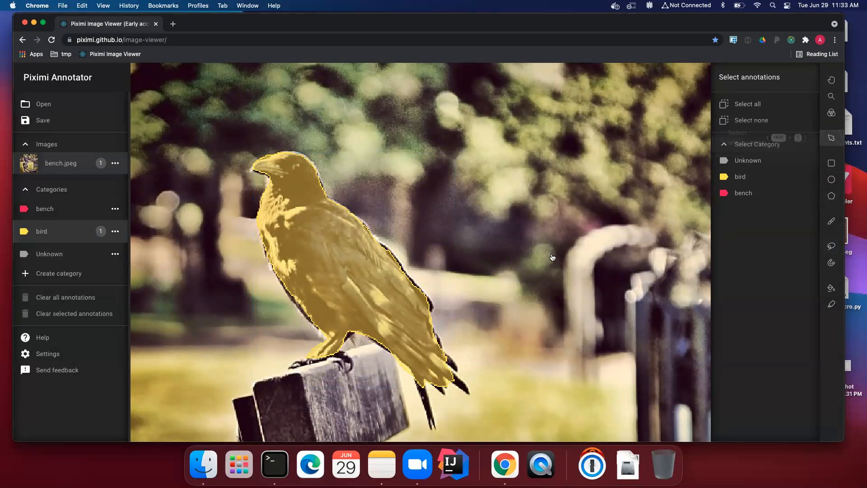
left_click(356, 247)
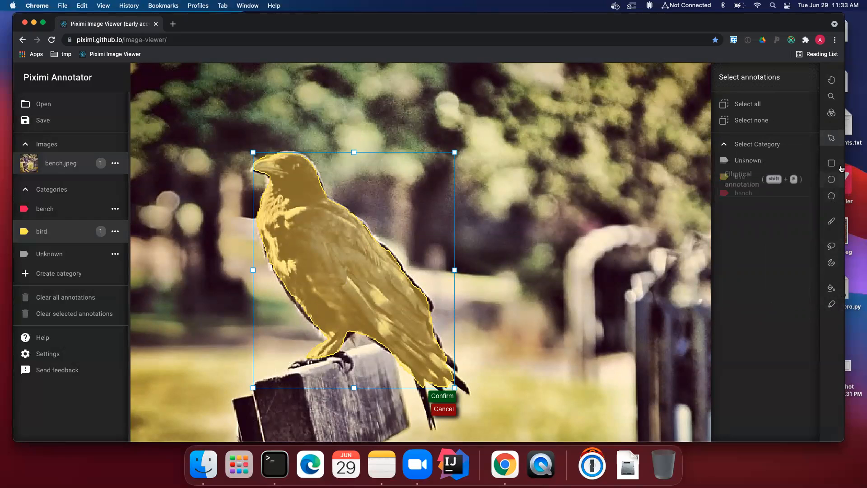
left_click(831, 220)
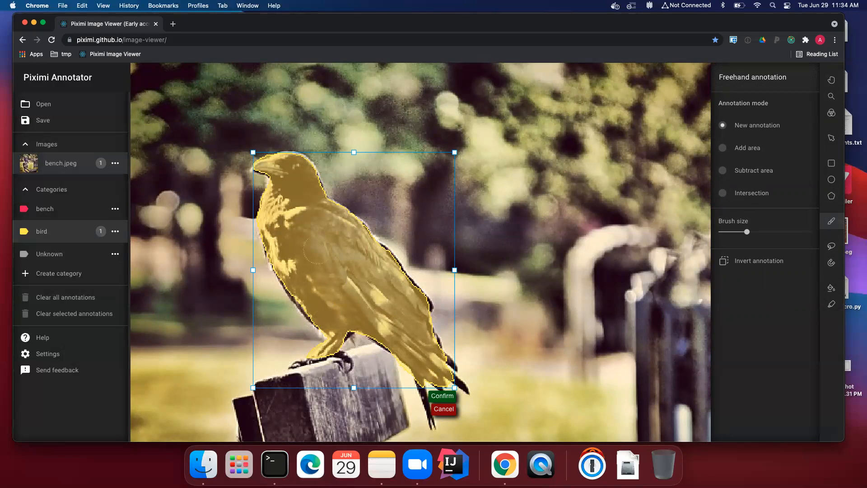
mouse_move(746, 231)
left_mouse_down()
mouse_move(767, 231)
mouse_move(740, 232)
left_mouse_up()
left_click_drag(740, 233, 729, 235)
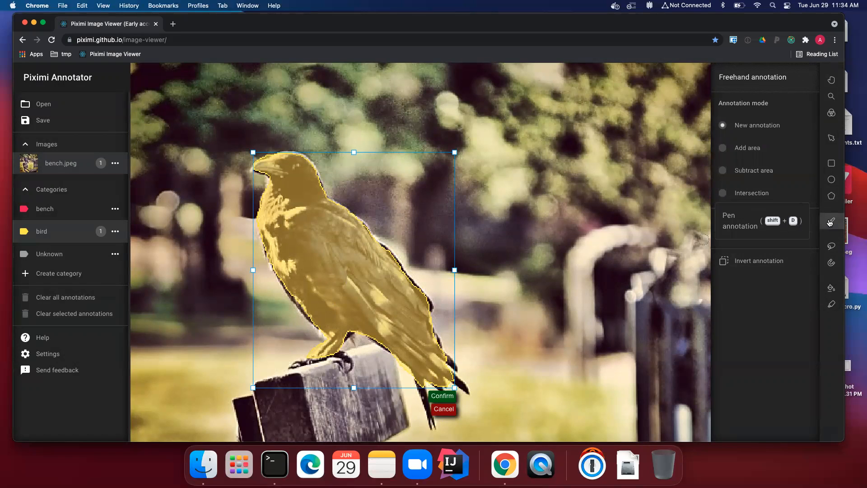
left_click(724, 149)
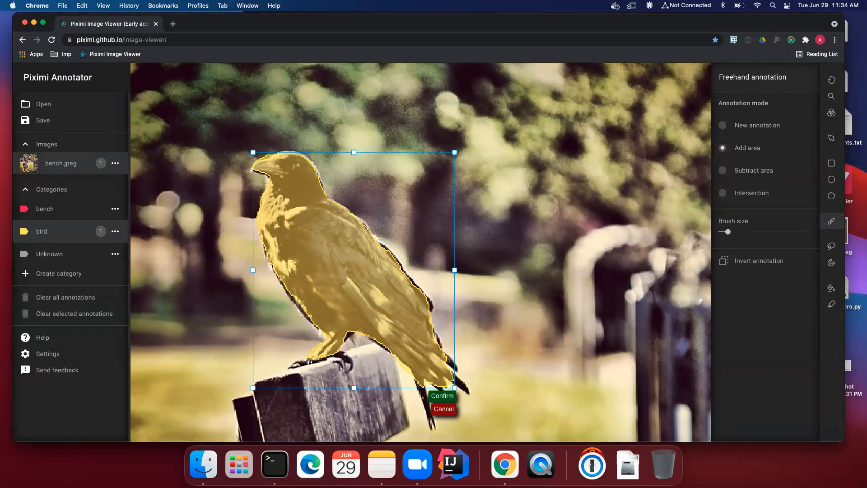
mouse_move(378, 249)
left_mouse_down()
mouse_move(405, 277)
mouse_move(437, 353)
mouse_move(450, 365)
left_mouse_up()
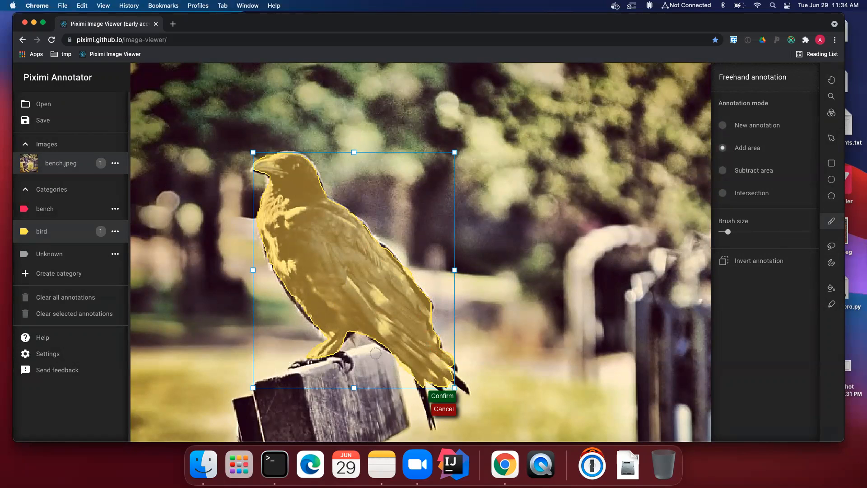
mouse_move(325, 345)
left_mouse_down()
mouse_move(354, 328)
mouse_move(332, 328)
left_mouse_up()
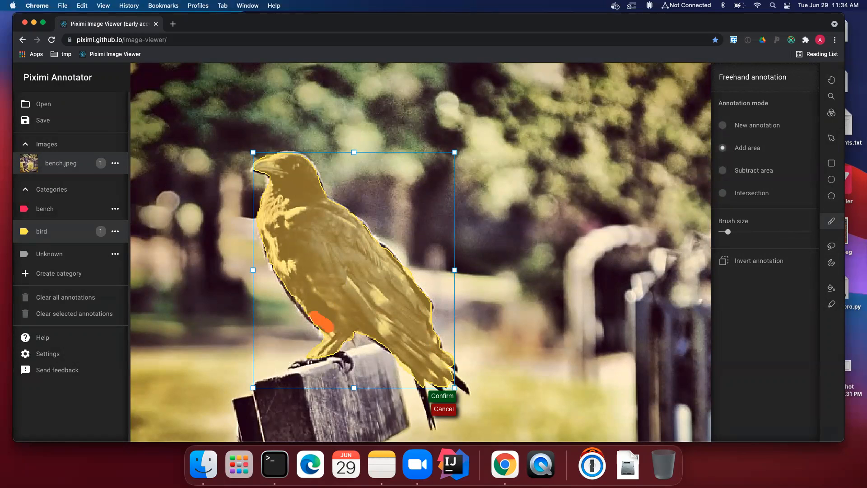
left_click_drag(300, 302, 264, 246)
mouse_move(363, 239)
left_mouse_down()
mouse_move(377, 218)
mouse_move(391, 264)
left_mouse_up()
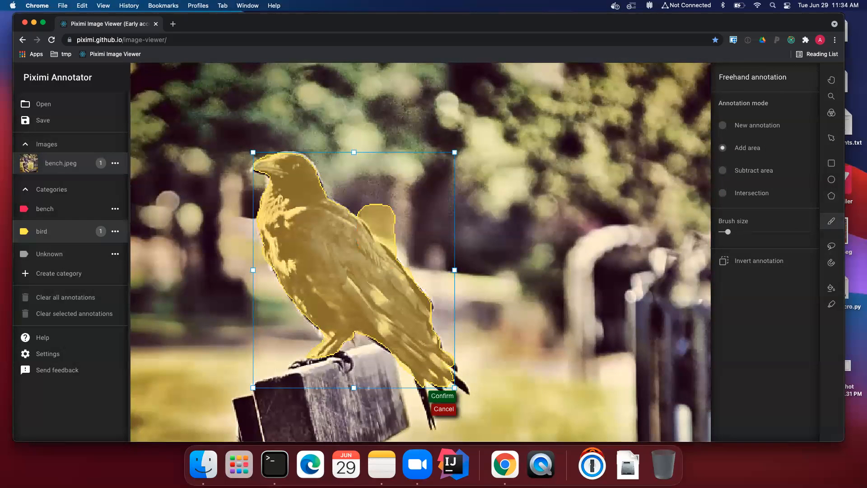
Remove the excess bump above the crow's back from the annotation in Subtract area mode with a slightly larger brush
left_click(723, 171)
left_click_drag(728, 232, 736, 232)
left_click_drag(381, 210, 401, 247)
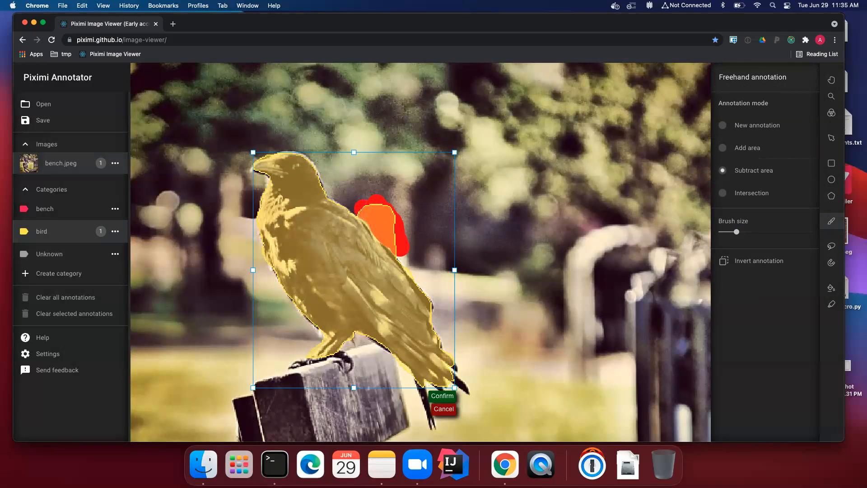
left_click_drag(401, 247, 402, 249)
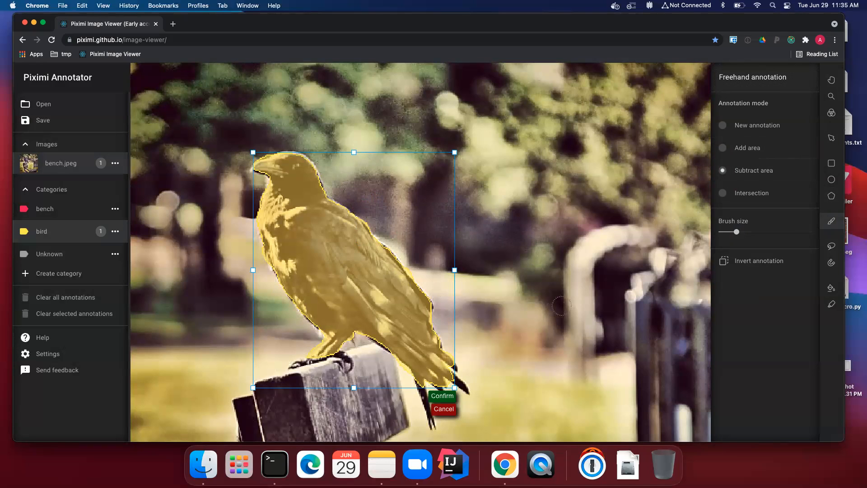
Extend the bird annotation over the crow's tail feathers using Freehand annotation in Add area mode with a smaller brush, and confirm it
left_click(831, 80)
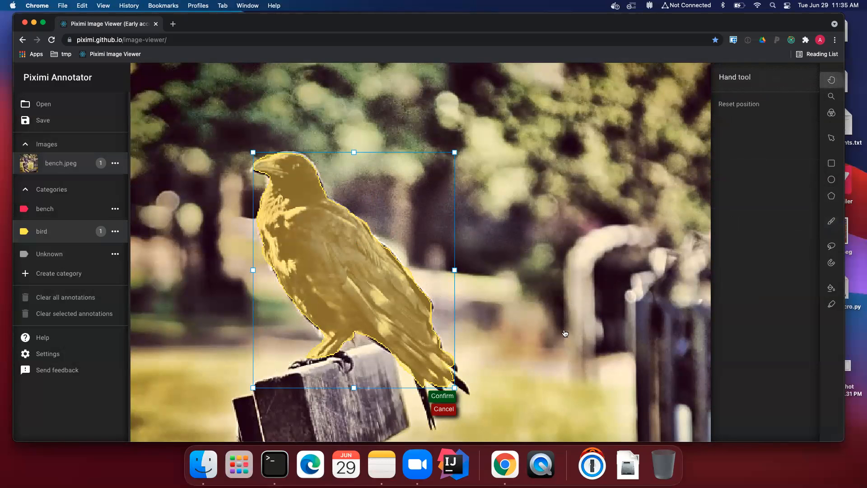
left_click_drag(531, 359, 459, 255)
left_click(831, 96)
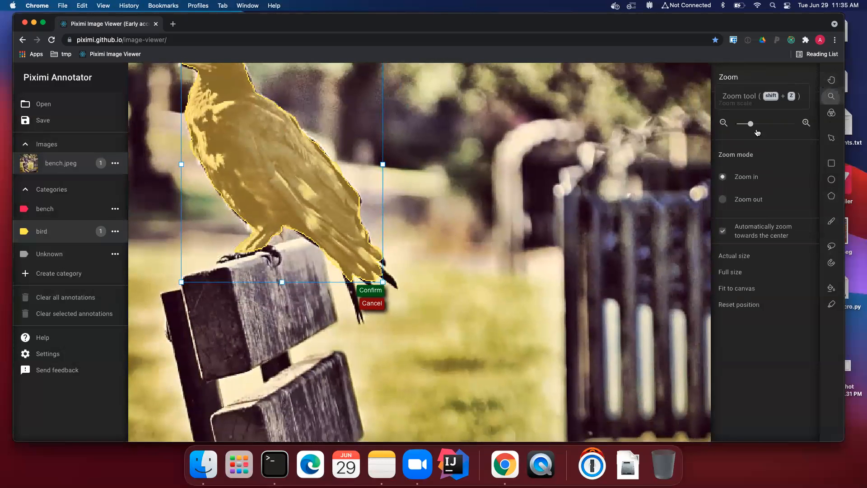
left_click(415, 239)
left_click(415, 239)
left_click(415, 238)
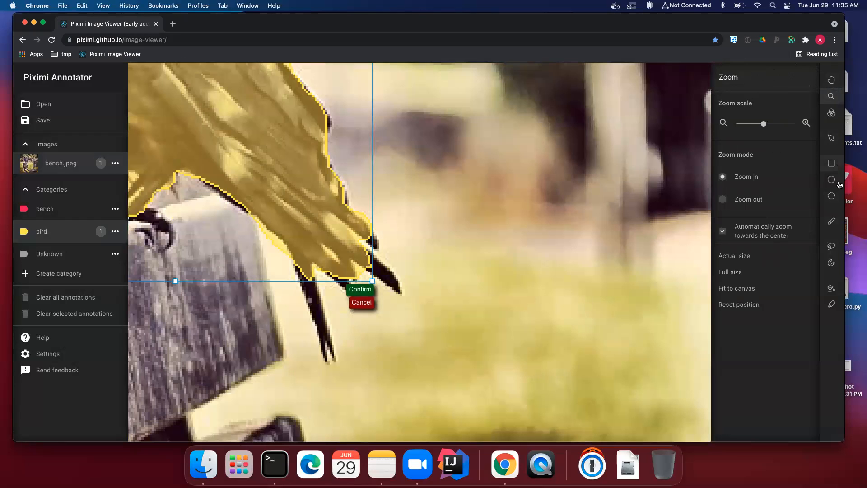
left_click(833, 222)
left_click(722, 148)
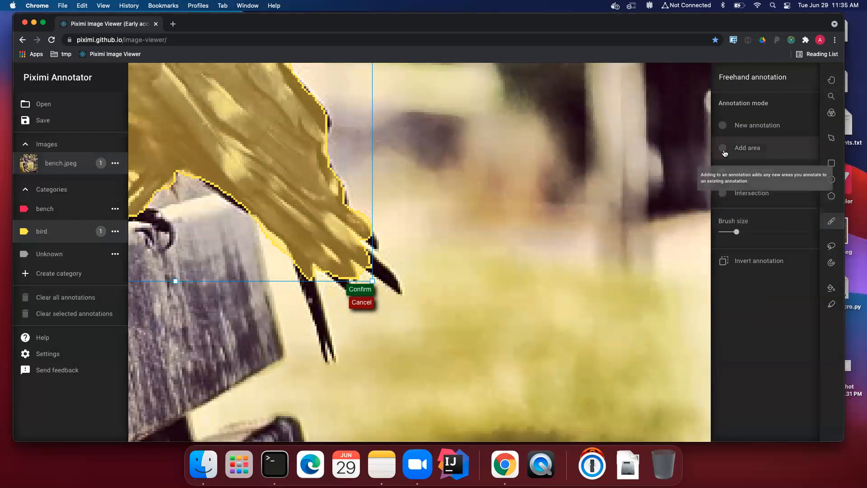
left_click_drag(736, 231, 730, 231)
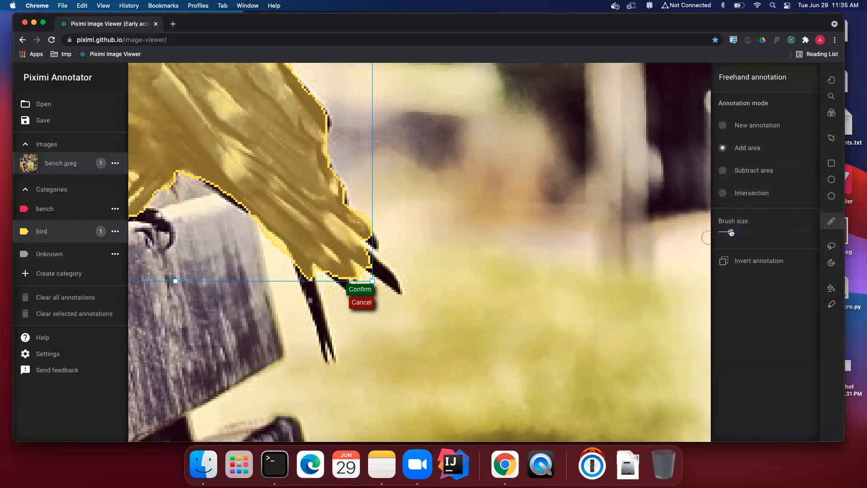
mouse_move(309, 305)
left_mouse_down()
mouse_move(306, 271)
mouse_move(319, 327)
left_mouse_up()
left_click_drag(356, 253, 392, 282)
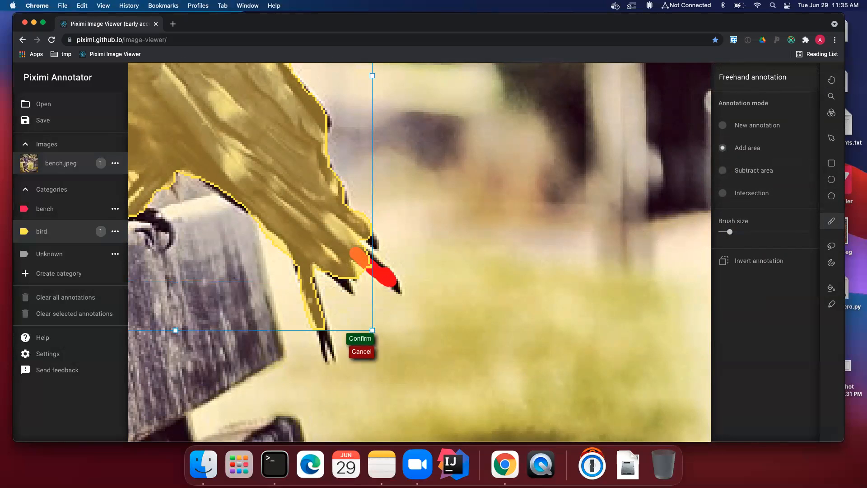
left_click_drag(358, 256, 337, 270)
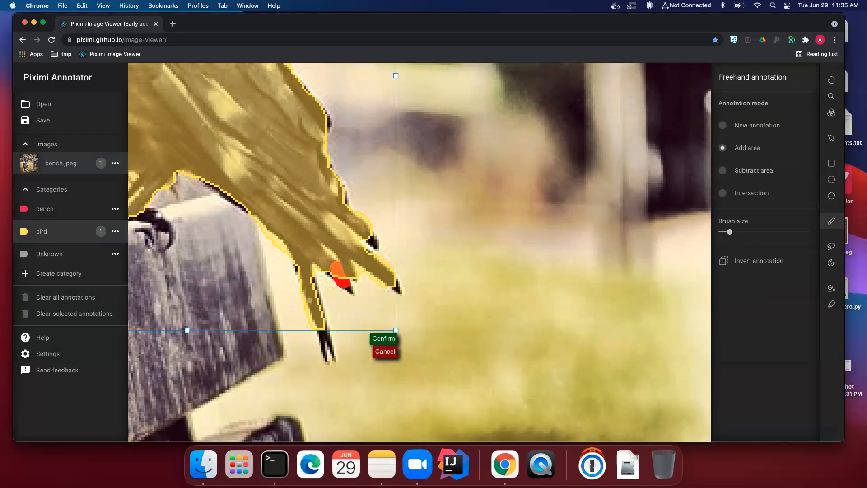
left_click(383, 338)
Select the crow's bird annotation and clear it from the image
left_click(831, 96)
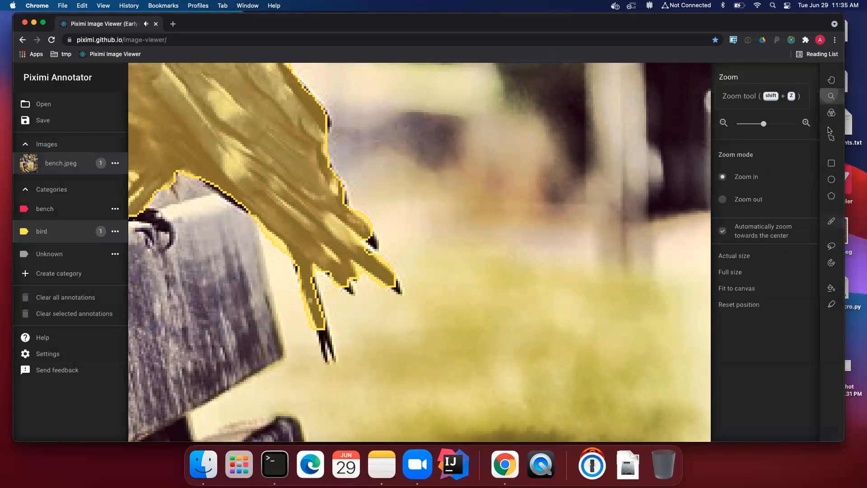
left_click(741, 305)
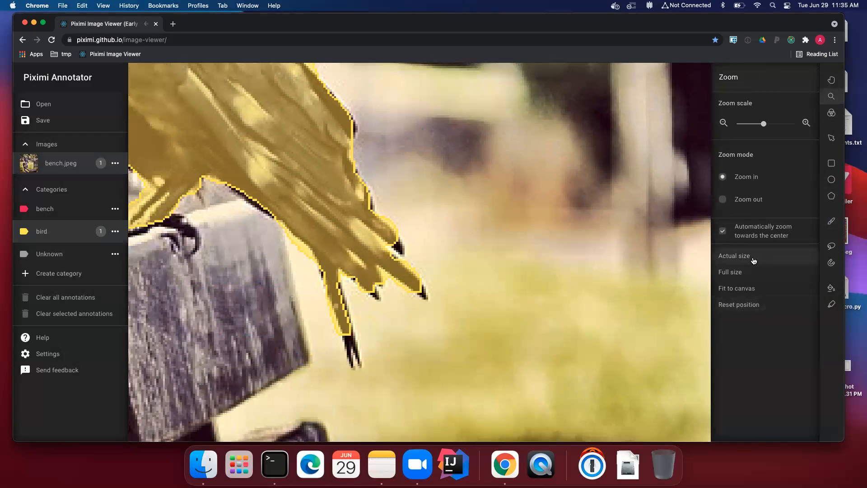
left_click(753, 260)
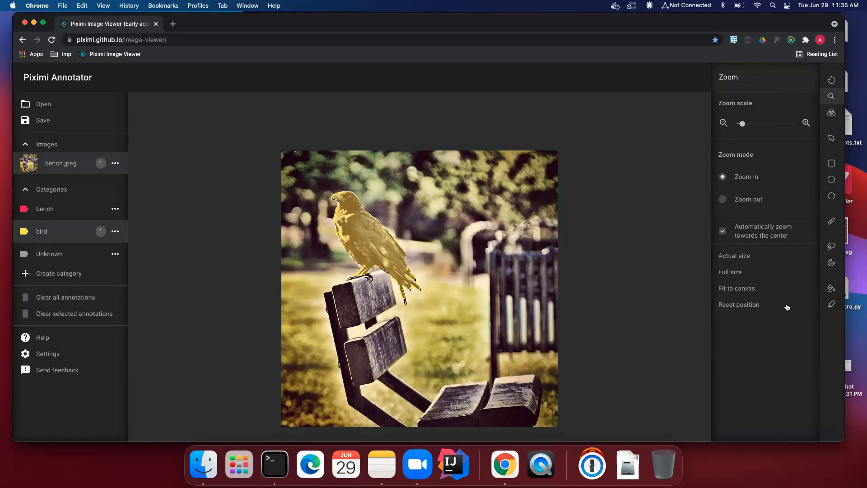
left_click(829, 265)
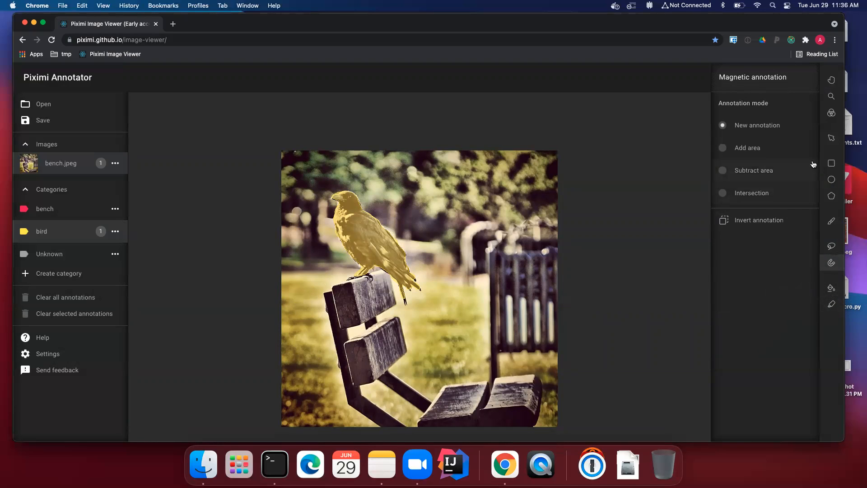
left_click(831, 137)
left_click(346, 227)
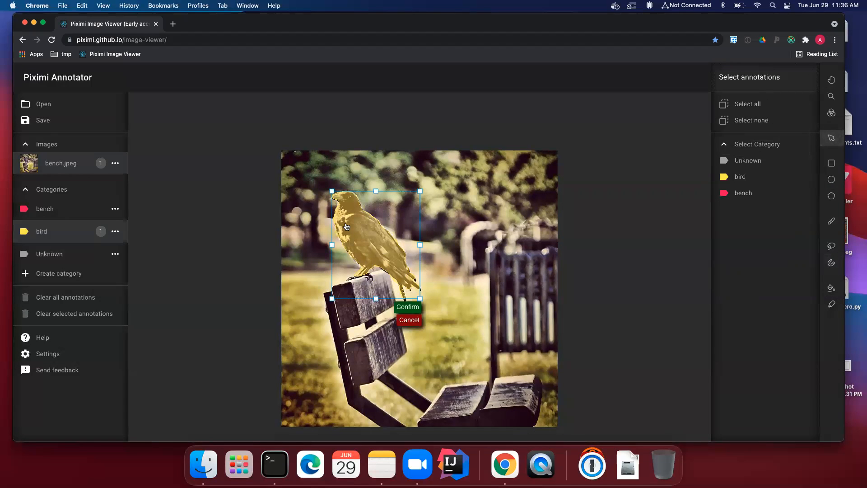
left_click(99, 319)
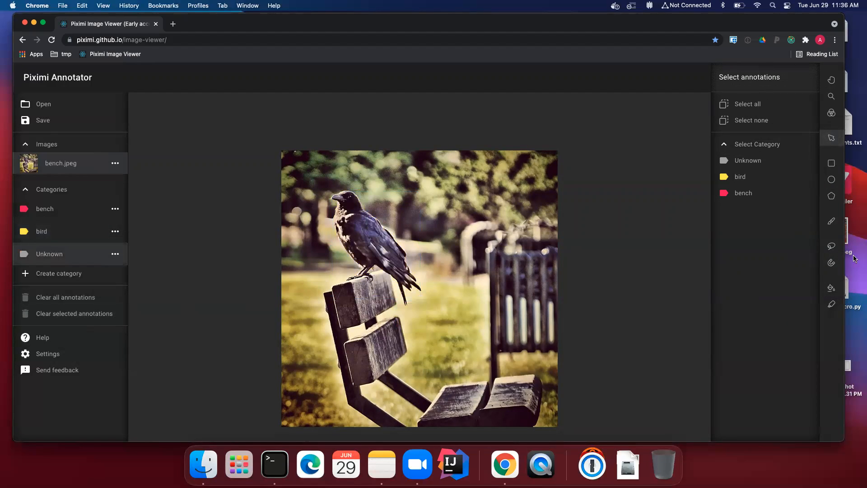
Create a new annotation in the bird category on the crow's wing with the Color annotation tool
left_click(831, 287)
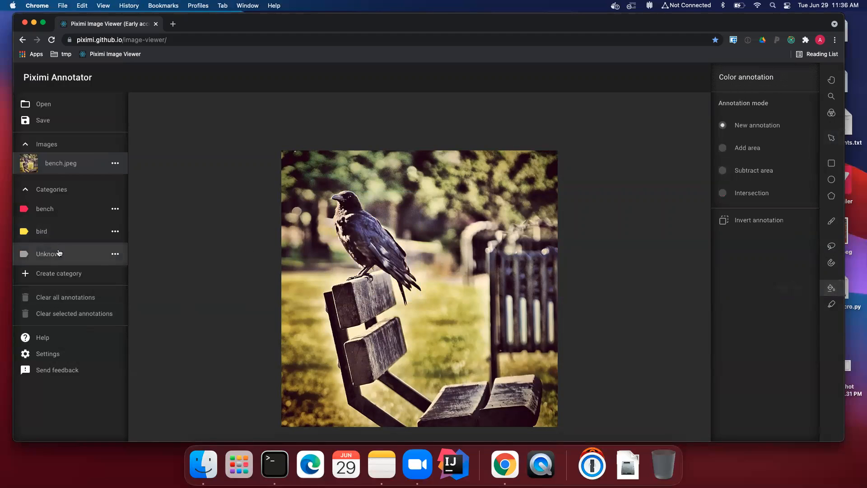
left_click(32, 233)
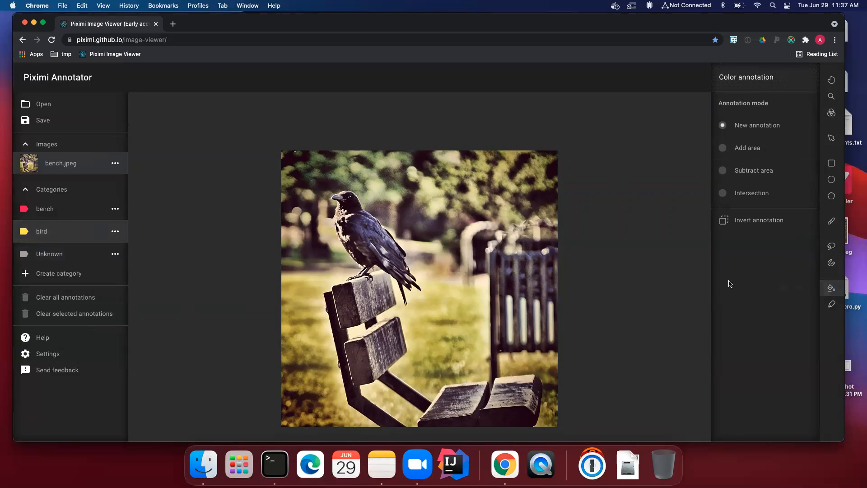
left_click(366, 233)
mouse_move(365, 233)
left_mouse_down()
mouse_move(389, 212)
mouse_move(361, 221)
mouse_move(354, 211)
mouse_move(367, 235)
mouse_move(352, 215)
left_mouse_up()
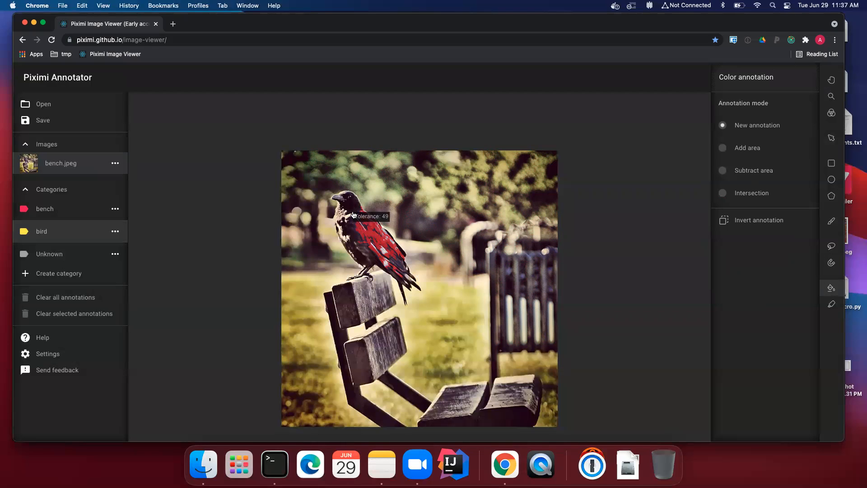
mouse_move(352, 215)
left_mouse_down()
mouse_move(352, 194)
mouse_move(356, 219)
left_mouse_up()
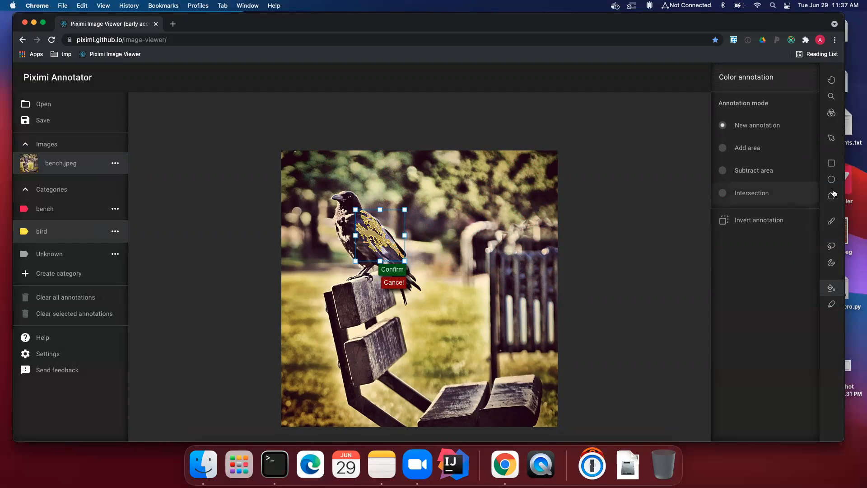
Expand the color annotation over the crow's body, tail and head in Add area mode, and confirm it
left_click(724, 151)
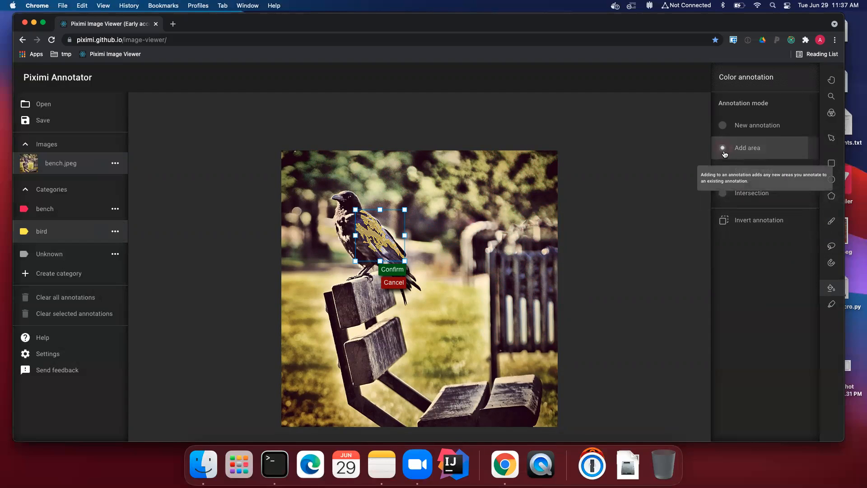
mouse_move(359, 216)
left_mouse_down()
mouse_move(351, 201)
mouse_move(345, 226)
mouse_move(349, 216)
mouse_move(379, 246)
mouse_move(374, 232)
mouse_move(401, 251)
mouse_move(389, 235)
mouse_move(381, 244)
mouse_move(377, 225)
left_mouse_up()
left_click_drag(409, 285, 399, 267)
left_click_drag(346, 214, 349, 189)
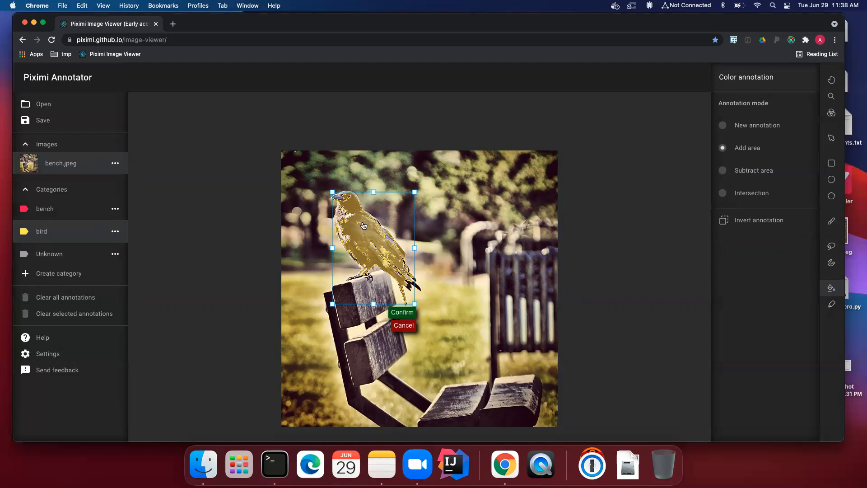
left_click(403, 315)
Reselect the bird annotation and add the crow's light throat feathers with Color annotation in Add area mode
key("z")
scroll(408, 213, "down", 3)
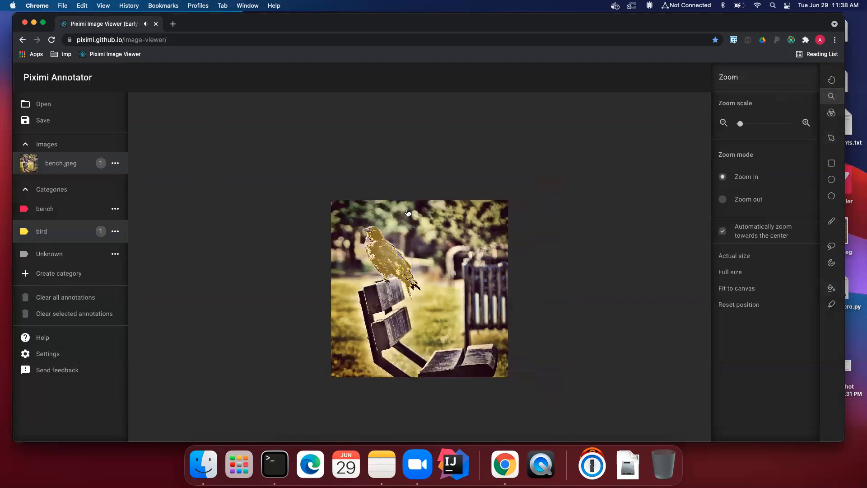
scroll(408, 213, "up", 3)
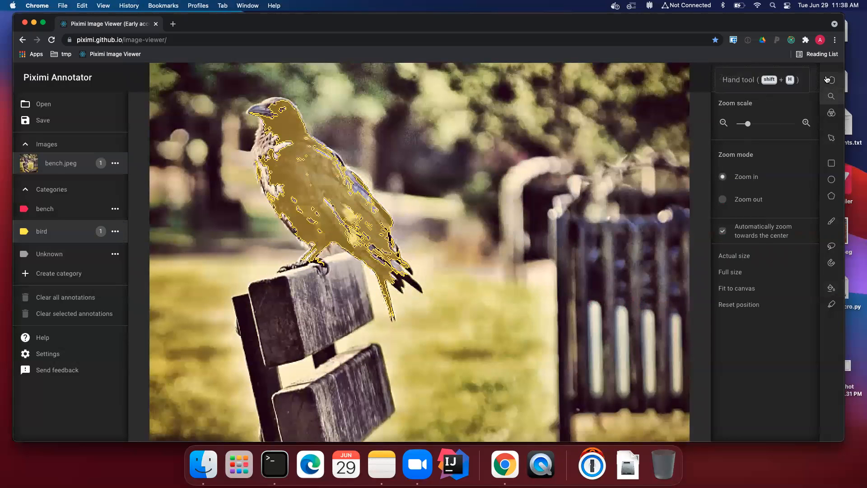
left_click(826, 80)
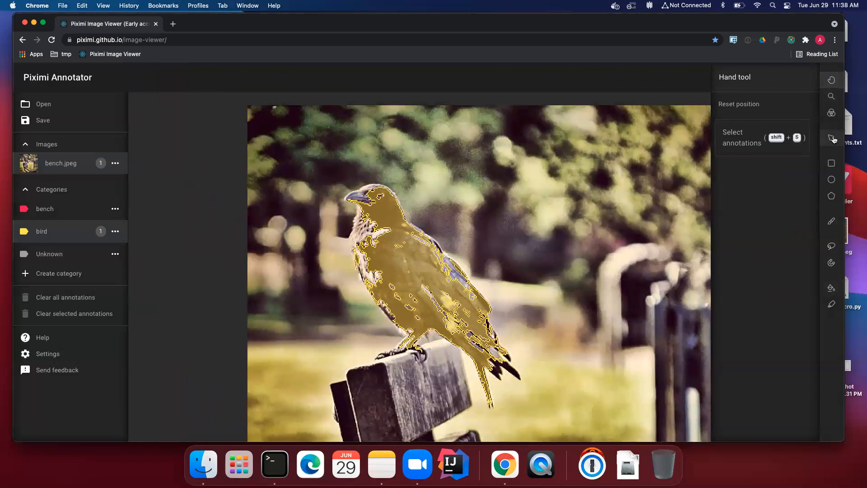
left_click(832, 138)
left_click(423, 266)
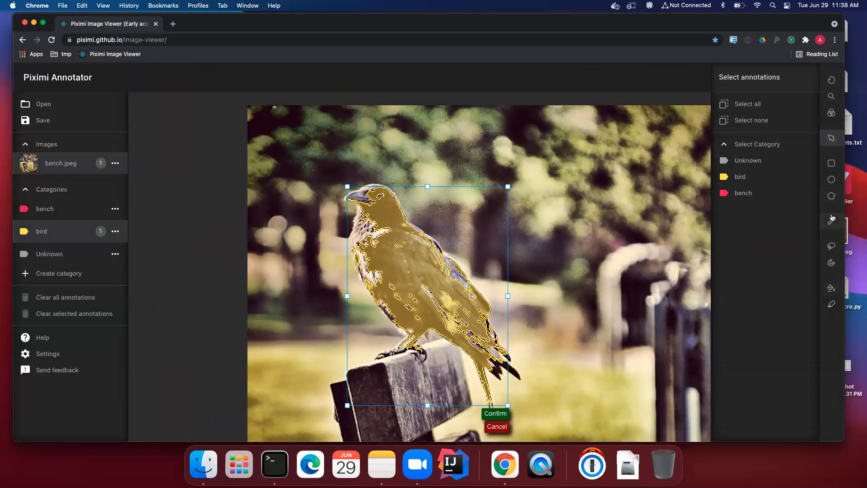
left_click(832, 288)
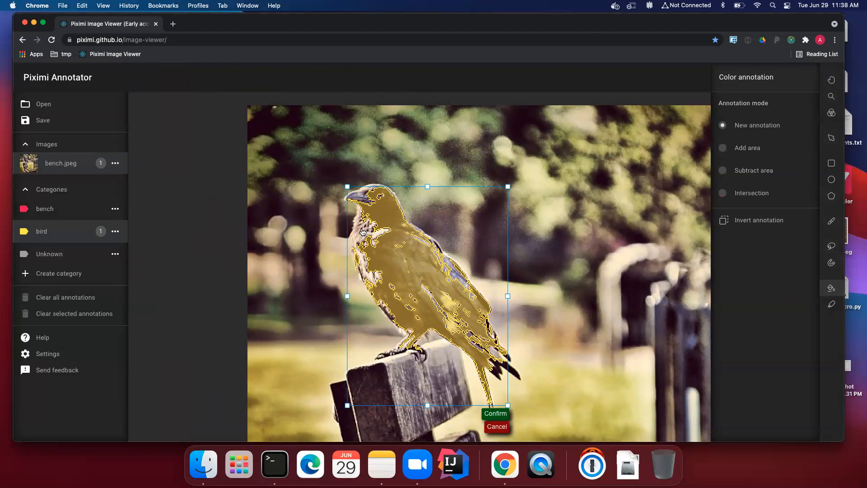
left_click(762, 148)
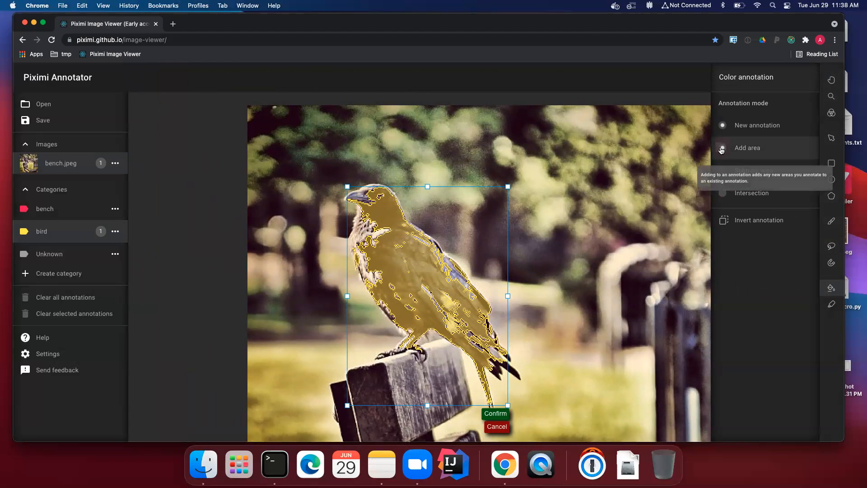
left_click_drag(367, 231, 417, 199)
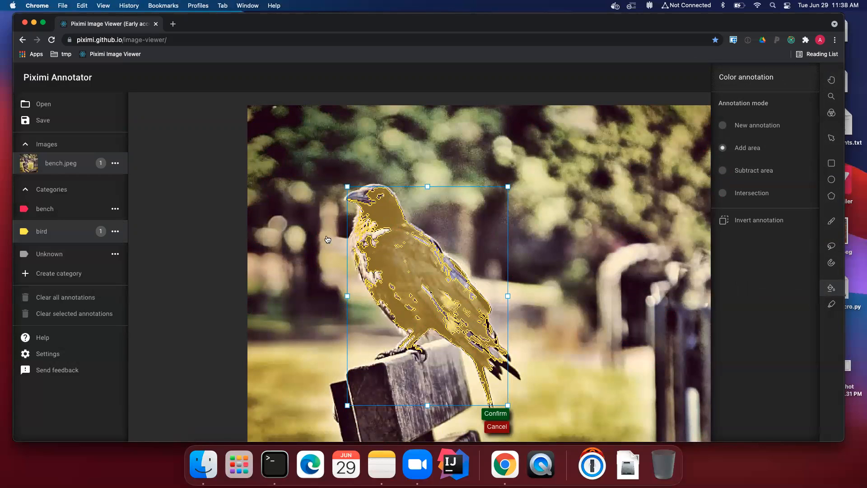
Fill the gaps inside the crow's body and wing with Freehand annotation in Add area mode using a much larger brush
left_click(832, 221)
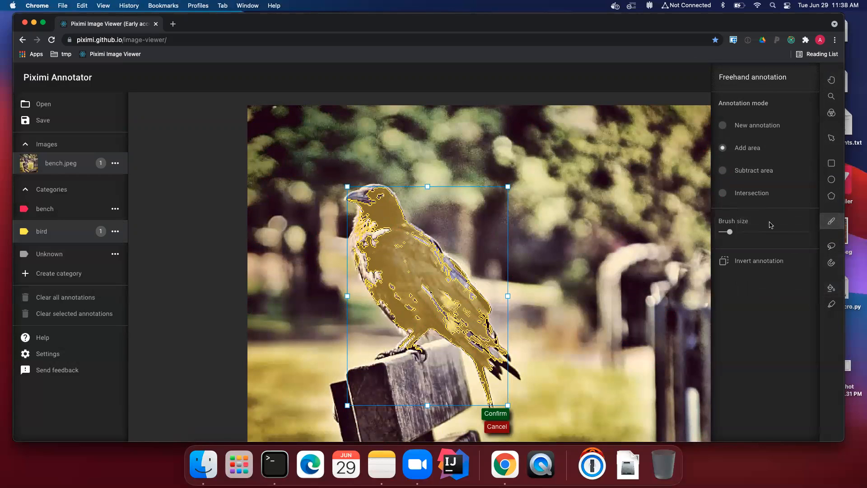
left_click_drag(731, 232, 764, 231)
mouse_move(383, 244)
left_mouse_down()
mouse_move(420, 295)
mouse_move(447, 313)
mouse_move(444, 276)
mouse_move(423, 247)
left_mouse_up()
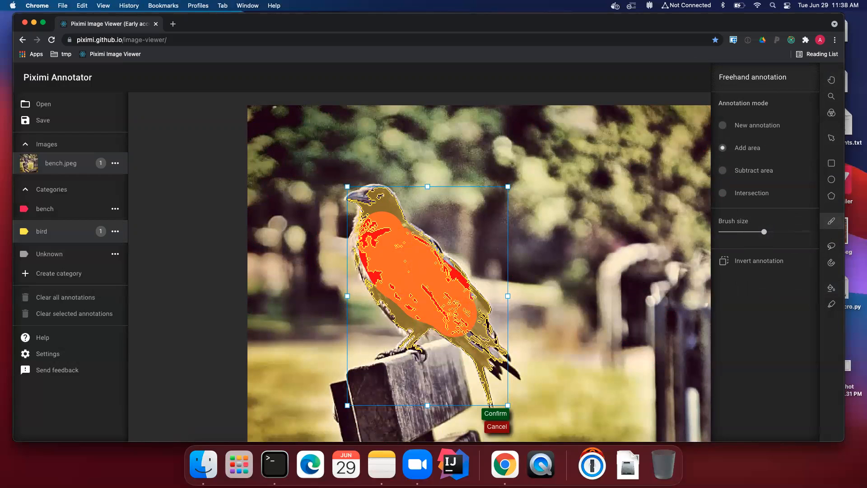
Fill the remaining gaps on the crow's head, chest, belly and wing with a smaller freehand brush, and confirm the annotation
left_click_drag(763, 231, 721, 234)
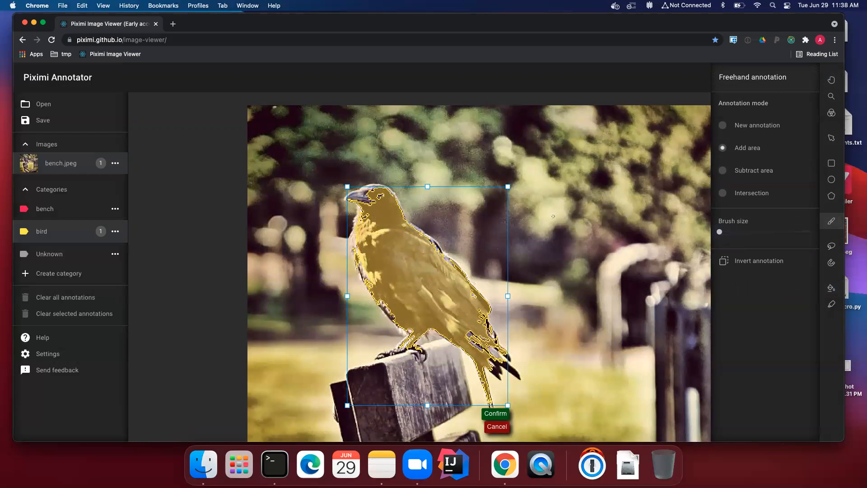
left_click(742, 236)
left_click_drag(378, 193, 365, 201)
mouse_move(356, 239)
left_mouse_down()
mouse_move(364, 232)
mouse_move(368, 260)
mouse_move(413, 327)
mouse_move(471, 337)
mouse_move(492, 358)
left_mouse_up()
left_click_drag(445, 278, 423, 235)
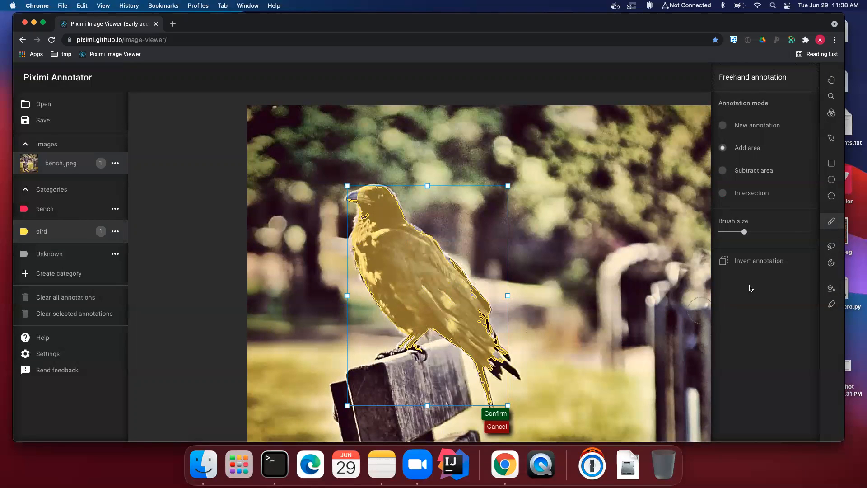
left_click(496, 413)
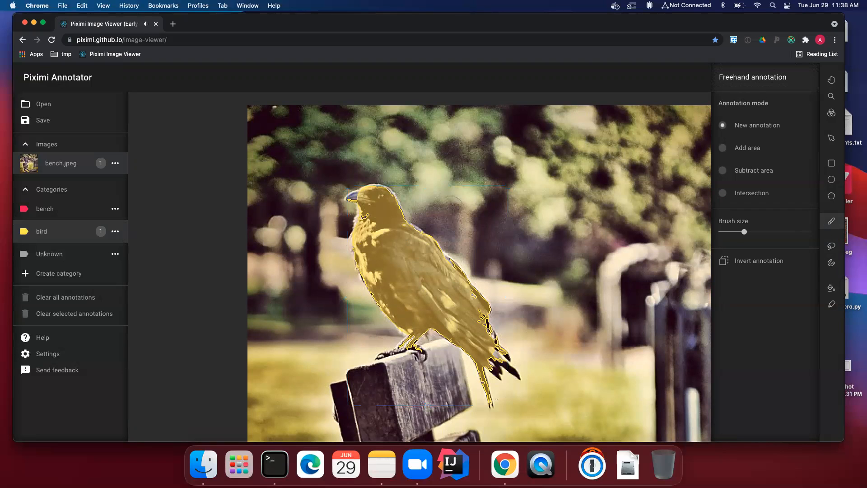
Reselect the bird annotation and add the beak, legs and tail tips using Freehand annotation in Add area mode with a finer brush
left_click(831, 138)
left_click(434, 219)
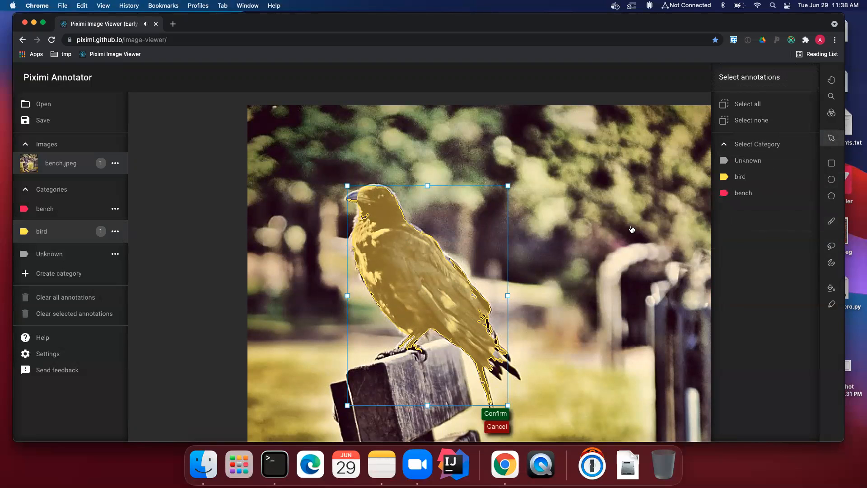
left_click(831, 221)
left_click(749, 149)
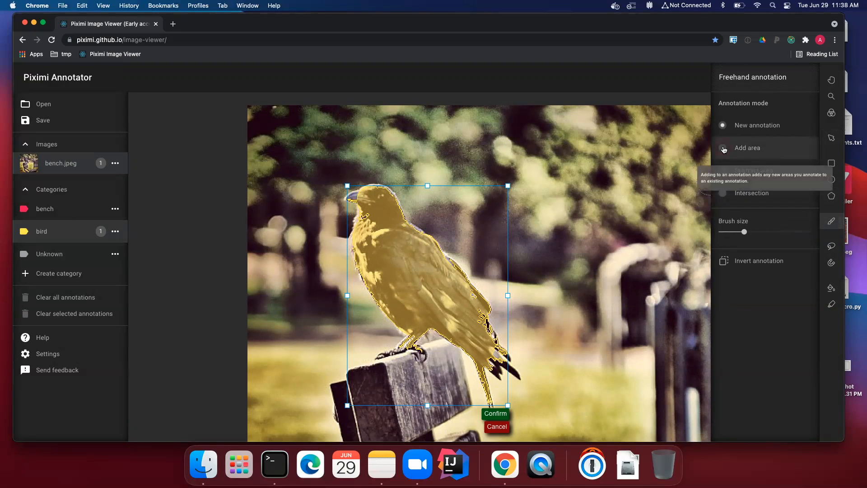
left_click_drag(743, 232, 730, 233)
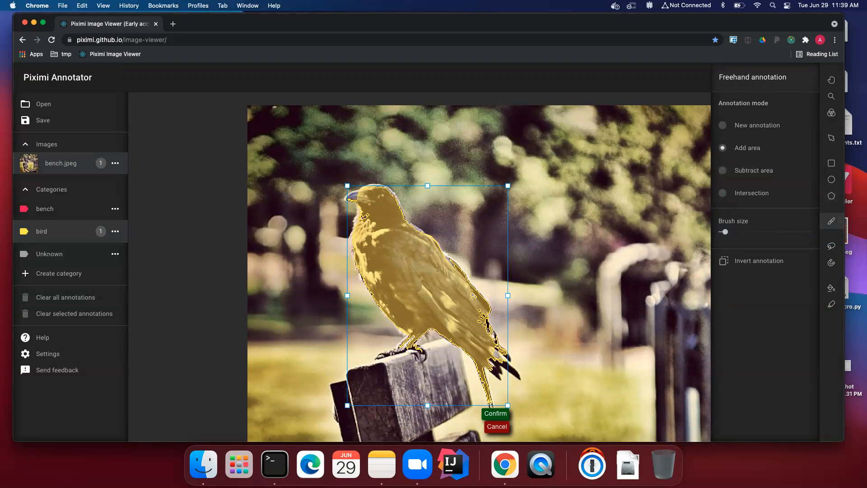
mouse_move(357, 195)
left_mouse_down()
mouse_move(373, 195)
mouse_move(366, 257)
left_mouse_up()
mouse_move(496, 355)
left_mouse_down()
mouse_move(517, 374)
mouse_move(497, 373)
left_mouse_up()
left_click_drag(480, 307, 443, 255)
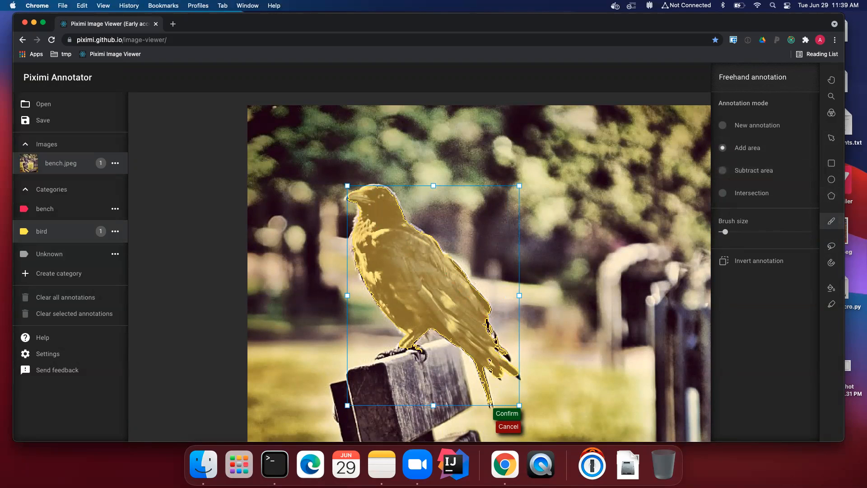
Brush the remaining gaps at the crow's feet, head and body into the bird annotation and confirm it
left_click_drag(406, 347, 396, 351)
left_click_drag(396, 215, 423, 237)
mouse_move(364, 204)
left_mouse_down()
mouse_move(355, 253)
mouse_move(361, 275)
mouse_move(420, 335)
left_mouse_up()
left_click_drag(385, 193, 393, 194)
left_click(507, 414)
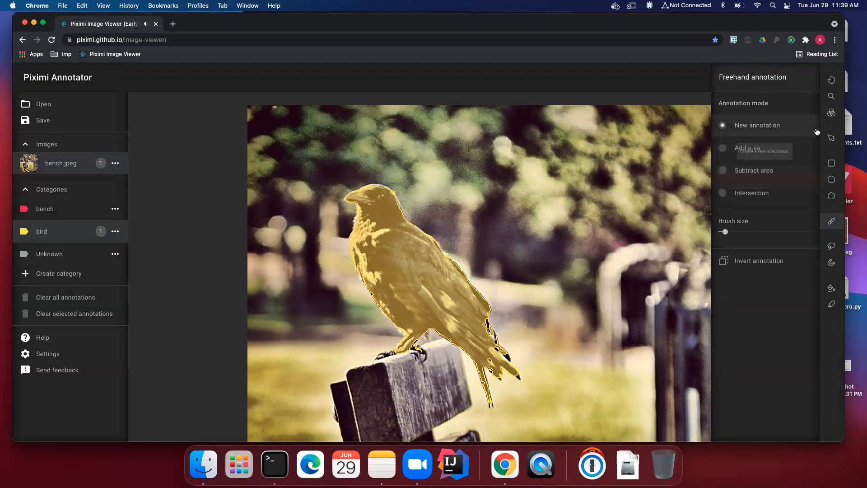
Fit the whole image in view, switch to Quick annotation and try out smaller and larger brush sizes
left_click(831, 96)
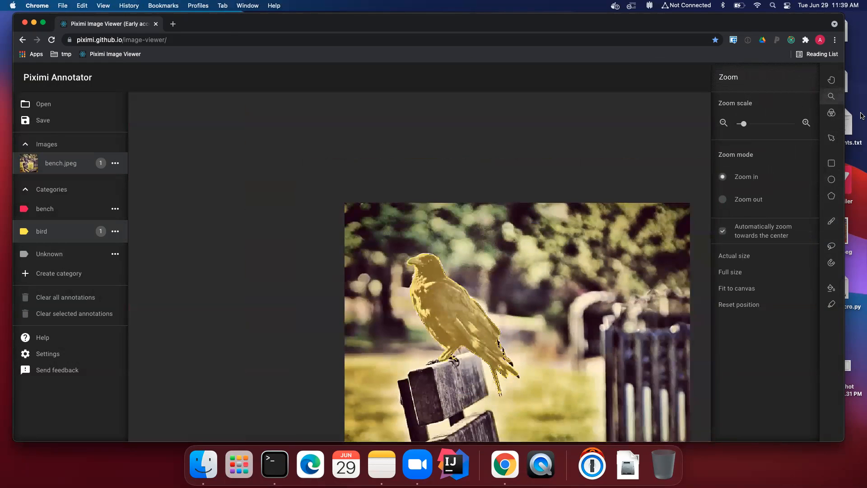
left_click(831, 80)
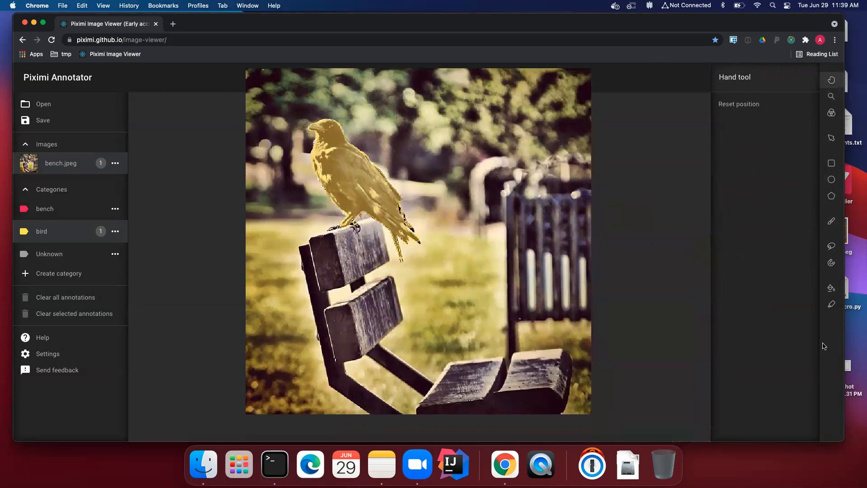
left_click(832, 304)
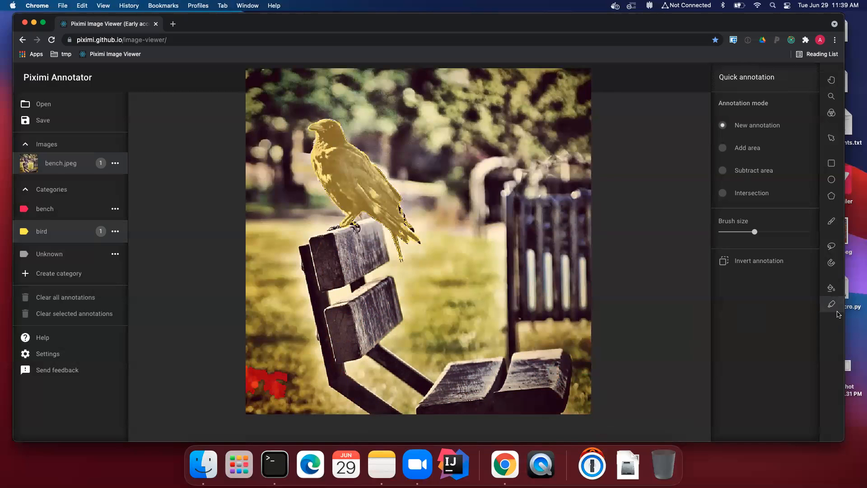
left_click_drag(756, 234, 778, 232)
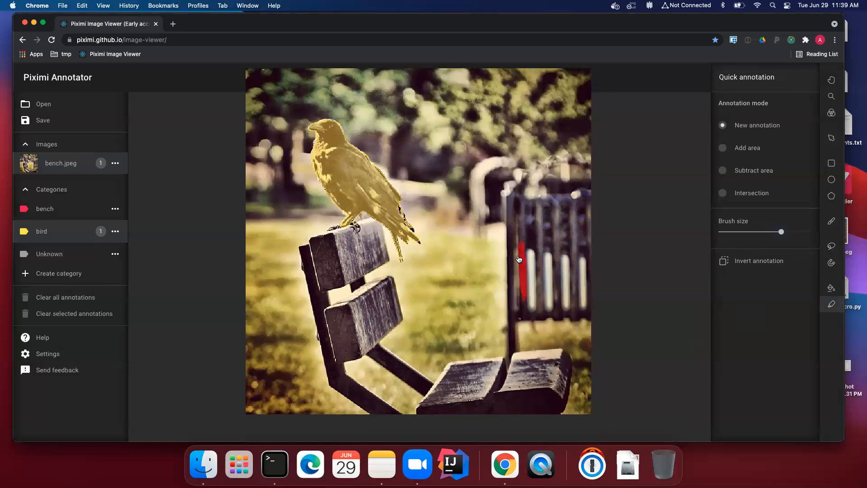
mouse_move(782, 241)
left_mouse_down()
mouse_move(717, 239)
mouse_move(731, 239)
left_mouse_up()
left_click_drag(732, 233, 780, 233)
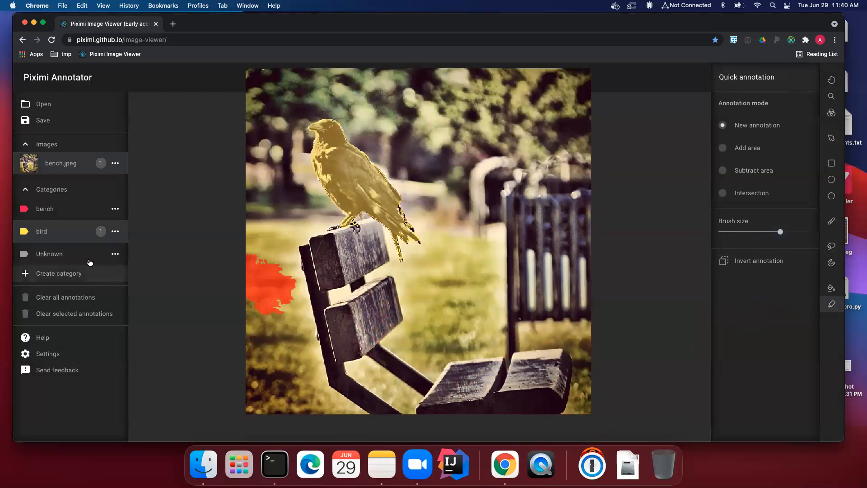
Annotate the bench's slats, frame and seat in the bench category with Quick annotation at a medium brush size
left_click(45, 210)
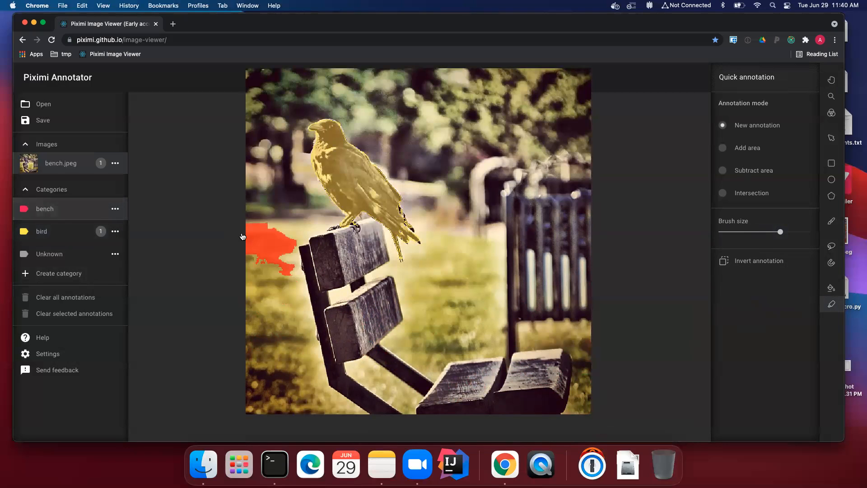
left_click_drag(780, 232, 759, 233)
mouse_move(531, 375)
left_mouse_down()
mouse_move(537, 361)
mouse_move(555, 368)
mouse_move(519, 380)
mouse_move(556, 364)
mouse_move(526, 361)
mouse_move(535, 402)
mouse_move(447, 401)
mouse_move(469, 405)
mouse_move(485, 377)
mouse_move(429, 388)
mouse_move(404, 377)
mouse_move(380, 358)
mouse_move(380, 306)
mouse_move(391, 318)
mouse_move(344, 316)
mouse_move(347, 342)
mouse_move(368, 233)
mouse_move(325, 258)
mouse_move(344, 267)
mouse_move(311, 271)
mouse_move(332, 356)
mouse_move(358, 400)
mouse_move(391, 410)
left_mouse_up()
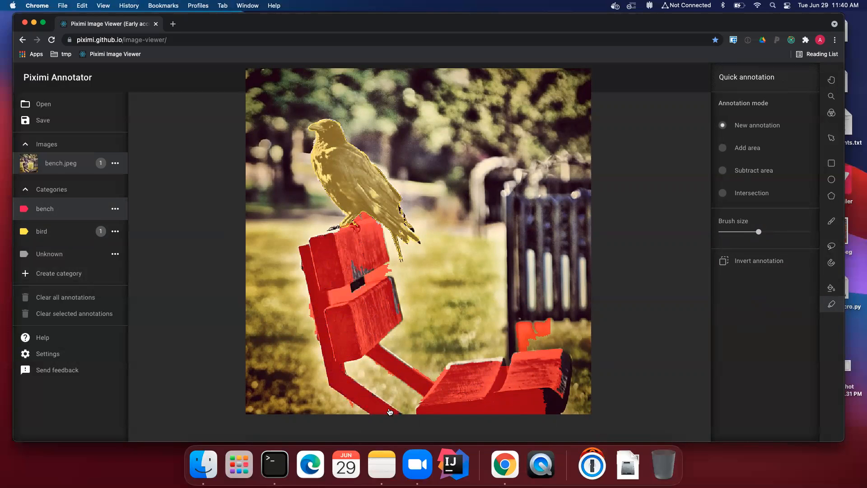
left_click_drag(463, 382, 547, 398)
key("shift")
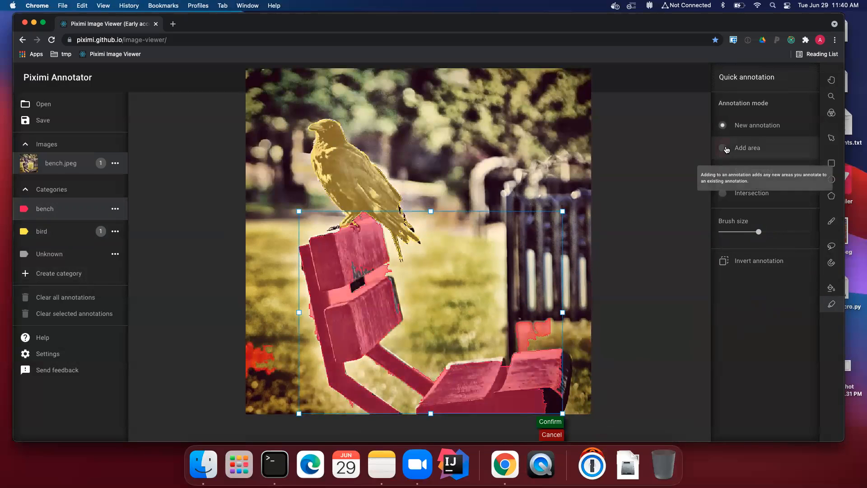
Refine the bench annotation with Quick annotation, subtracting the patch below the trash bin and adding the missing parts of the seat
mouse_move(480, 372)
left_mouse_down()
mouse_move(450, 372)
mouse_move(499, 368)
mouse_move(544, 381)
left_mouse_up()
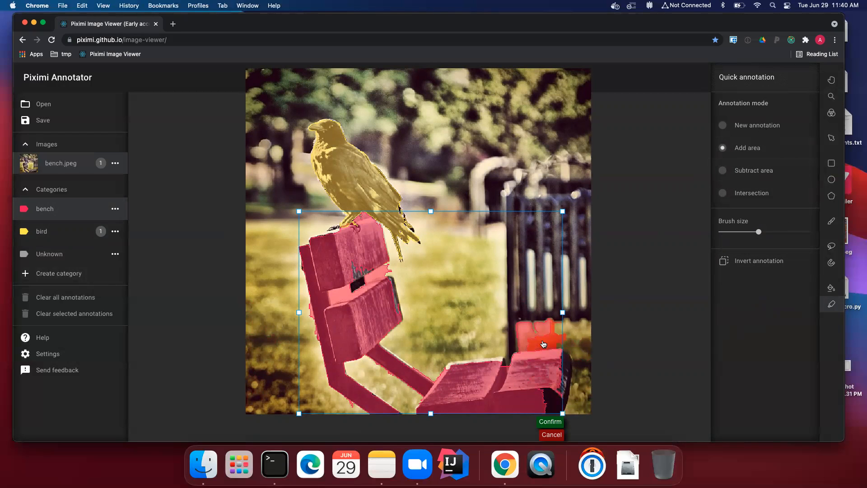
left_click_drag(539, 340, 540, 338)
left_click(749, 171)
mouse_move(534, 336)
left_mouse_down()
mouse_move(548, 344)
mouse_move(528, 335)
mouse_move(482, 384)
mouse_move(563, 366)
left_mouse_up()
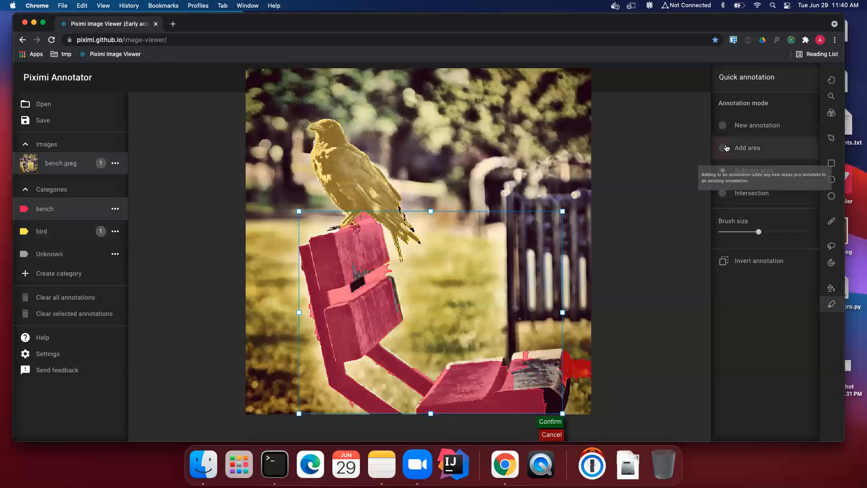
left_click(747, 148)
mouse_move(508, 399)
left_mouse_down()
mouse_move(519, 379)
mouse_move(560, 368)
mouse_move(532, 357)
mouse_move(517, 323)
mouse_move(450, 367)
mouse_move(479, 367)
left_mouse_up()
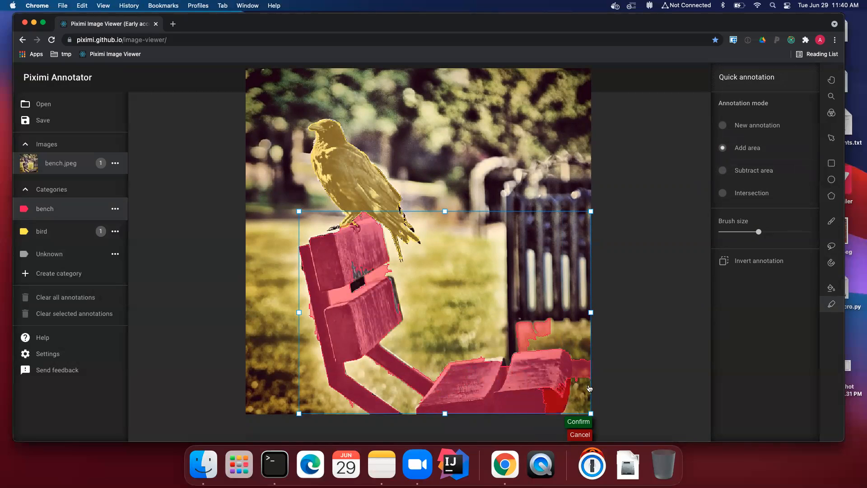
Remove the stray patches around the seat and between the backrest slats using Freehand annotation in Subtract area mode
left_click(831, 221)
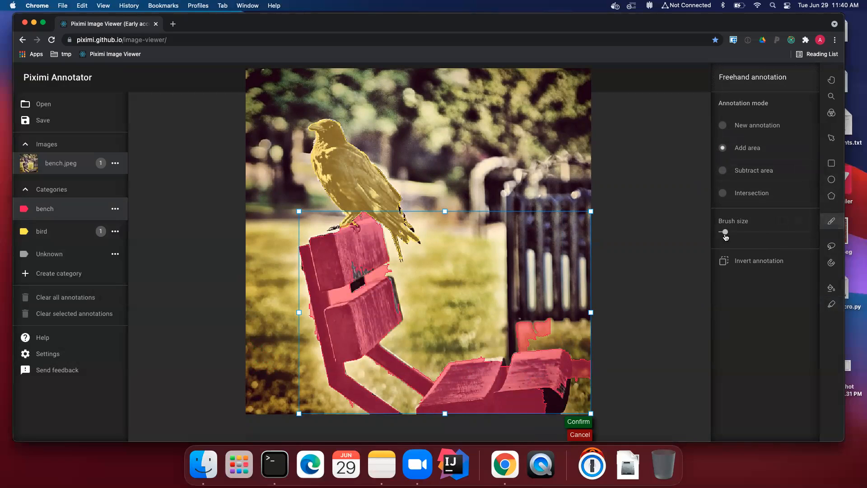
left_click_drag(726, 232, 746, 232)
left_click(753, 170)
left_click(733, 234)
mouse_move(575, 352)
left_mouse_down()
mouse_move(585, 384)
mouse_move(593, 350)
mouse_move(562, 338)
mouse_move(521, 345)
mouse_move(520, 330)
mouse_move(549, 324)
mouse_move(523, 343)
left_mouse_up()
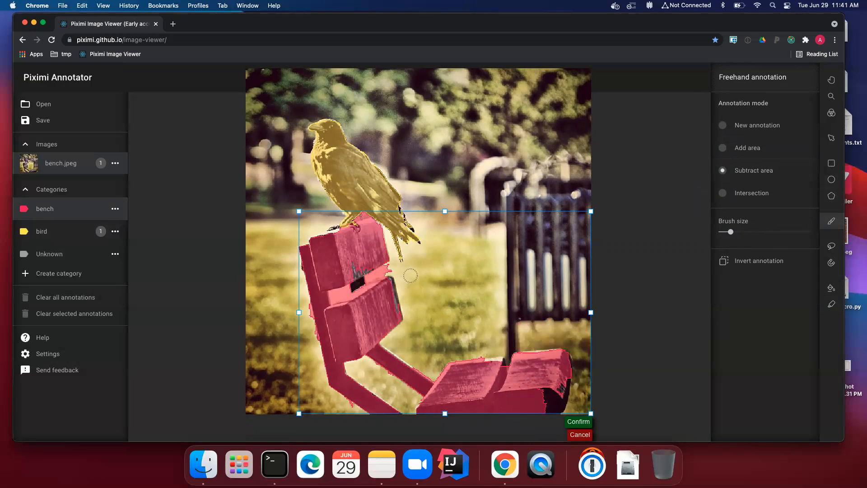
left_click_drag(391, 269, 374, 273)
Fill the gaps near the backrest slats and on the bench seat with the freehand brush in Add area mode
left_click(722, 148)
mouse_move(373, 285)
left_mouse_down()
mouse_move(383, 281)
mouse_move(378, 263)
left_mouse_up()
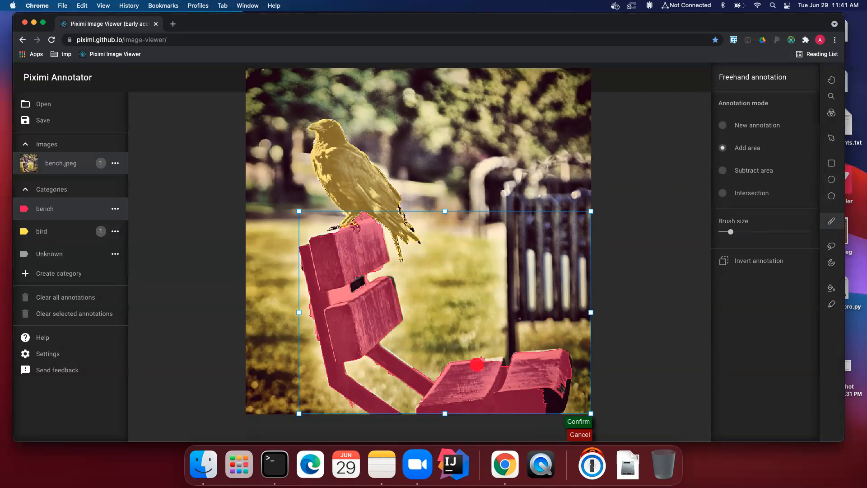
mouse_move(521, 357)
left_mouse_down()
mouse_move(558, 355)
mouse_move(562, 386)
mouse_move(572, 378)
mouse_move(547, 409)
mouse_move(544, 390)
left_mouse_up()
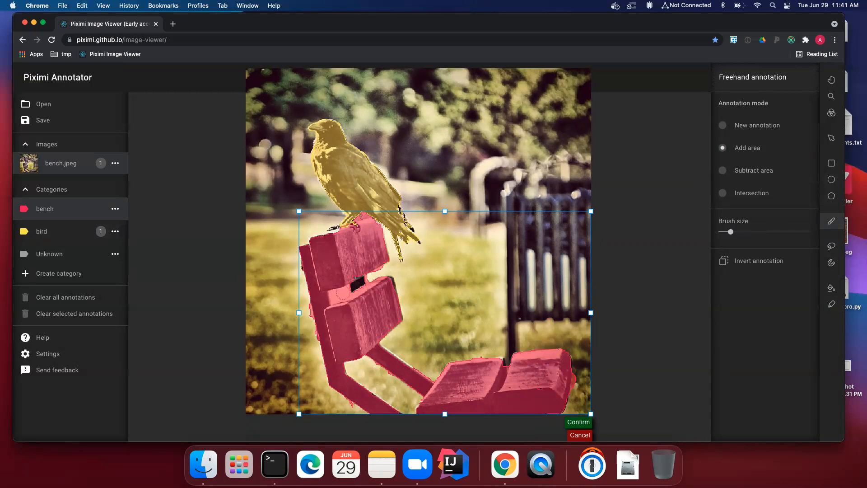
Trim the rough edges of the bench frame and the background between the slats with a smaller brush in Subtract area mode
left_click_drag(736, 236, 725, 232)
left_click(750, 171)
left_click_drag(307, 304, 312, 341)
left_click_drag(388, 375, 389, 376)
left_click_drag(334, 293, 339, 297)
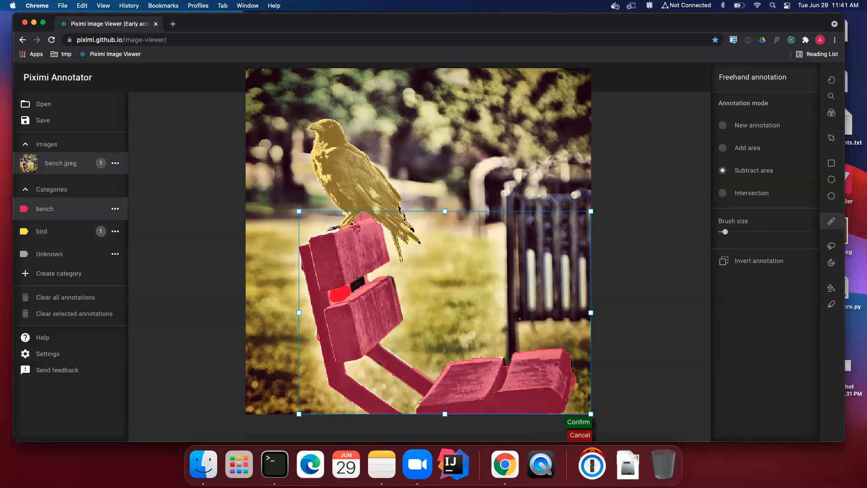
left_click_drag(340, 294, 341, 294)
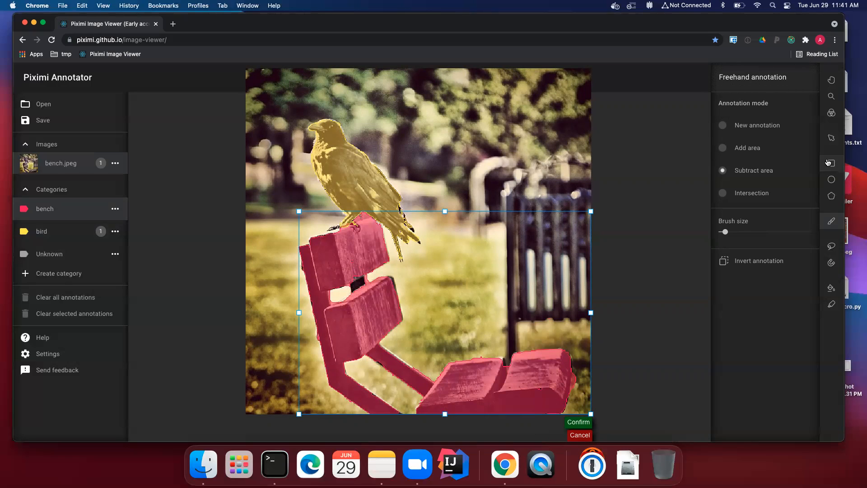
Add the dark piece between the two backrest slats in Add area mode and confirm the bench annotation
left_click(735, 148)
left_click_drag(358, 281, 359, 288)
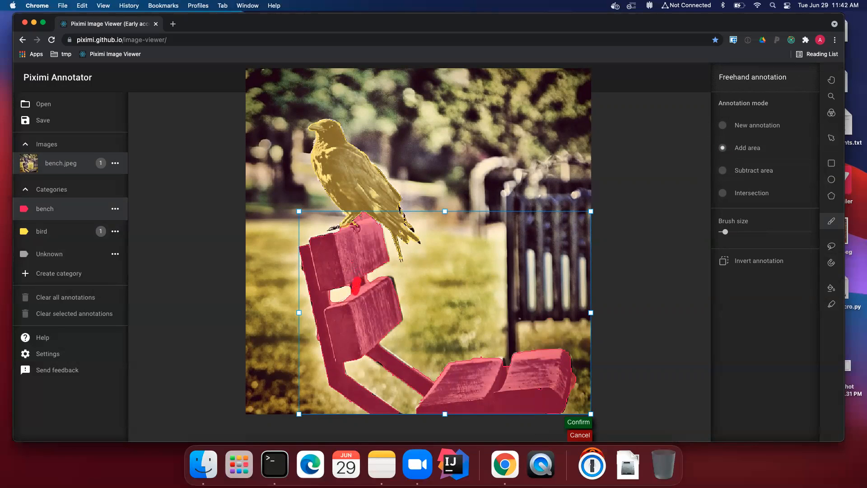
left_click(577, 424)
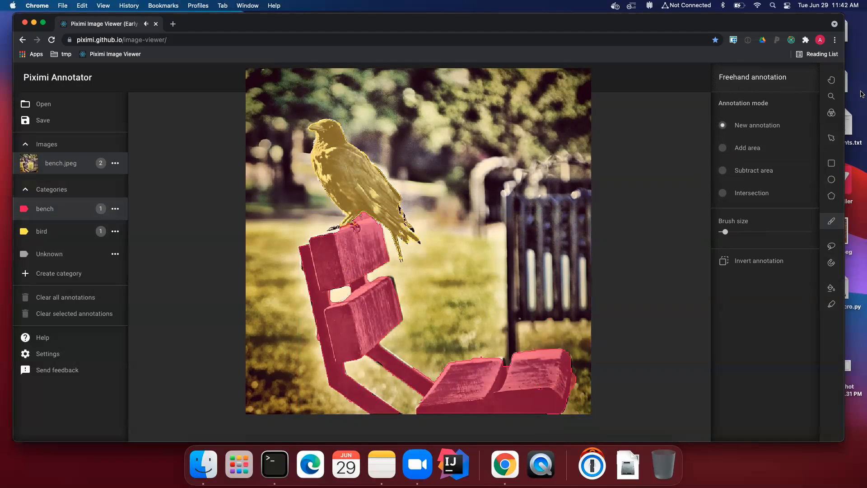
Save the annotated image as a project file
left_click(830, 96)
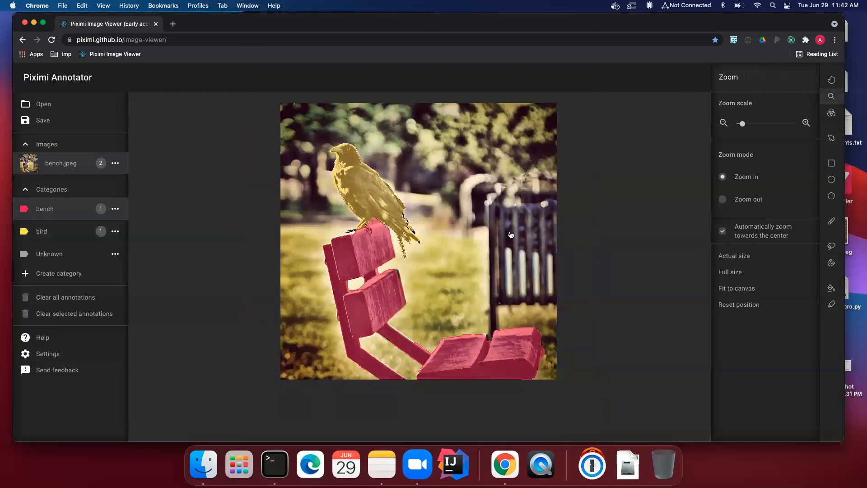
left_click(104, 120)
left_click(84, 139)
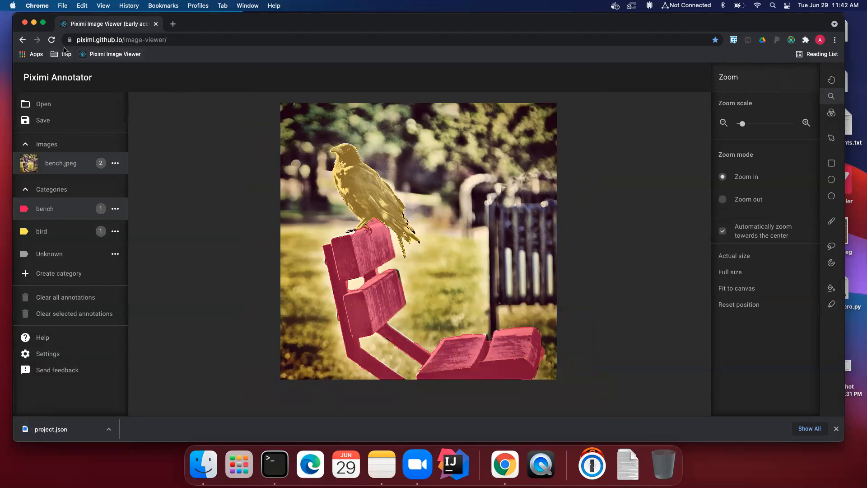
left_click(46, 120)
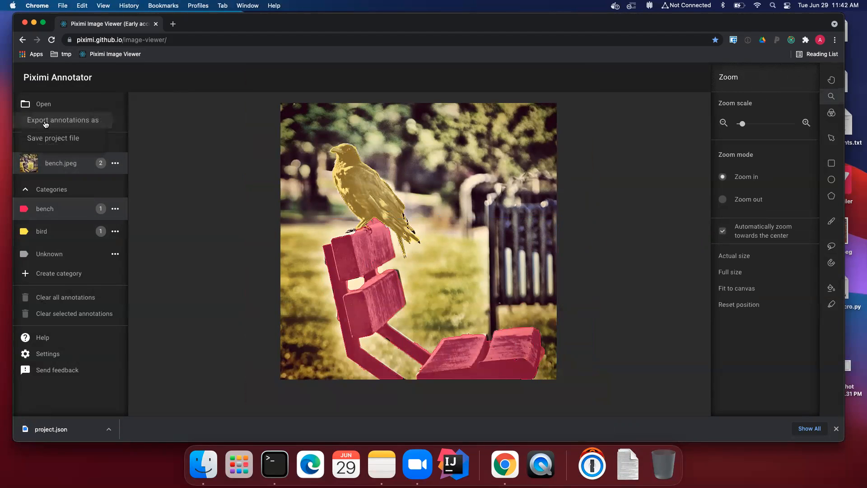
left_click(145, 138)
Reload the annotator page and open the saved project file project.json
left_click(53, 40)
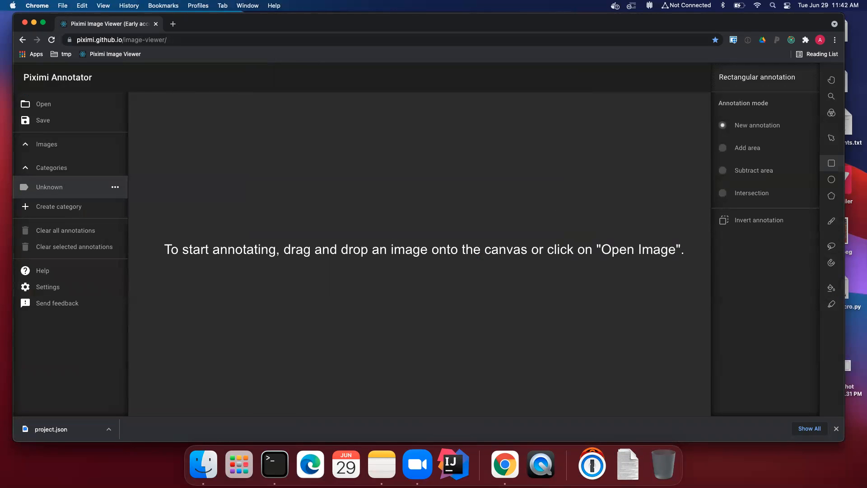
left_click(60, 104)
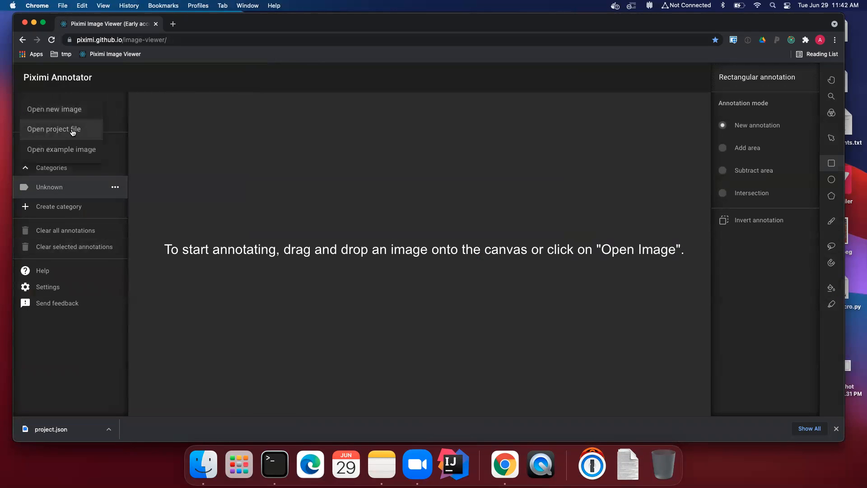
left_click(72, 130)
double_click(355, 174)
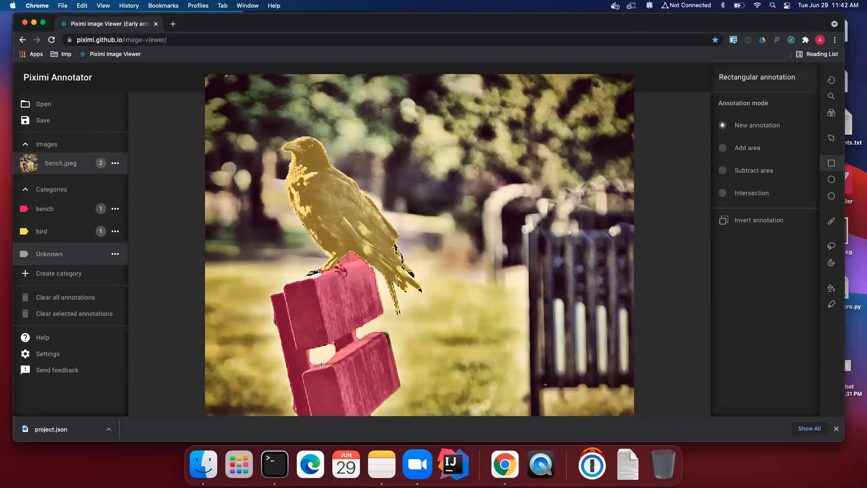
Select the restored bench and bird annotations to check them, and deselect them again
left_click(831, 95)
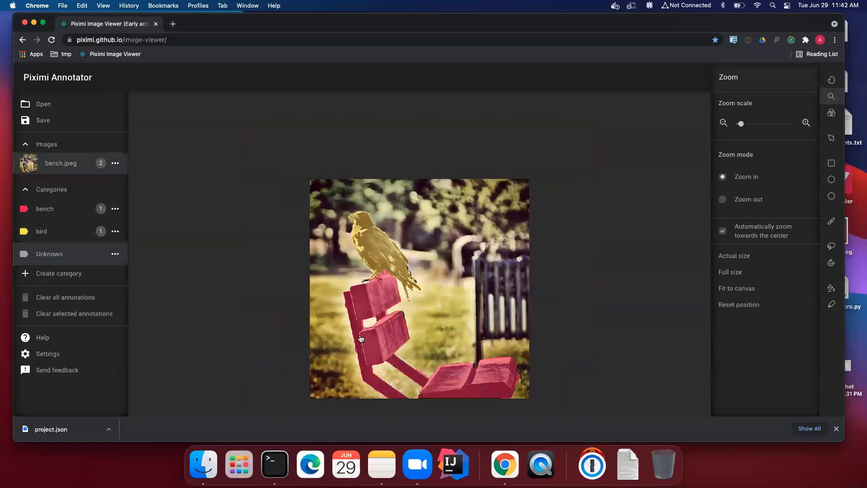
left_click(831, 137)
left_click(379, 303)
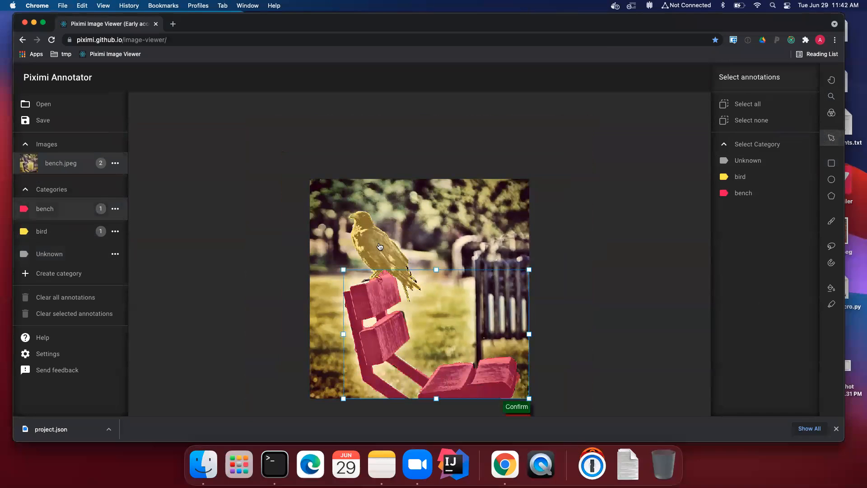
left_click(399, 285)
left_click(412, 322)
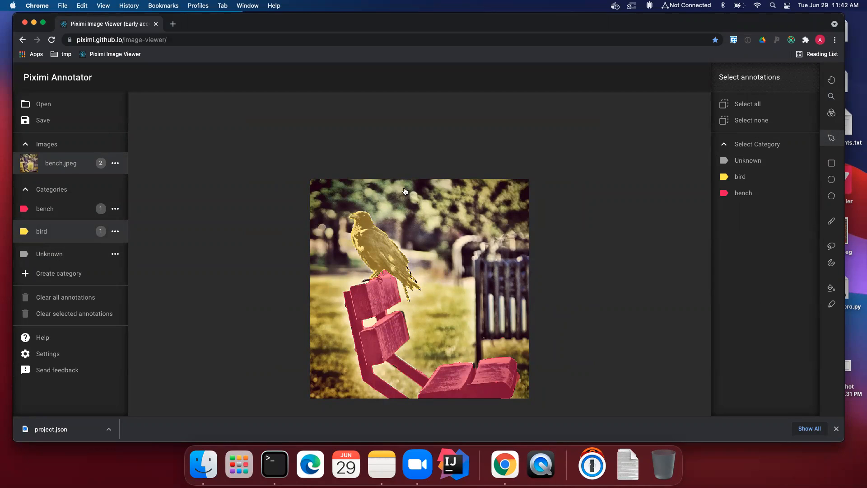
Look through the available annotation export formats without exporting
left_click(44, 120)
left_click(77, 126)
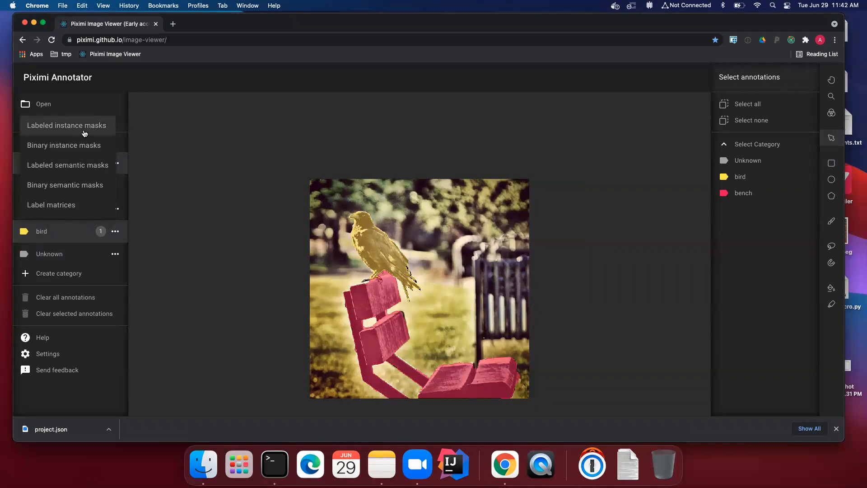
left_click(189, 175)
left_click(209, 156)
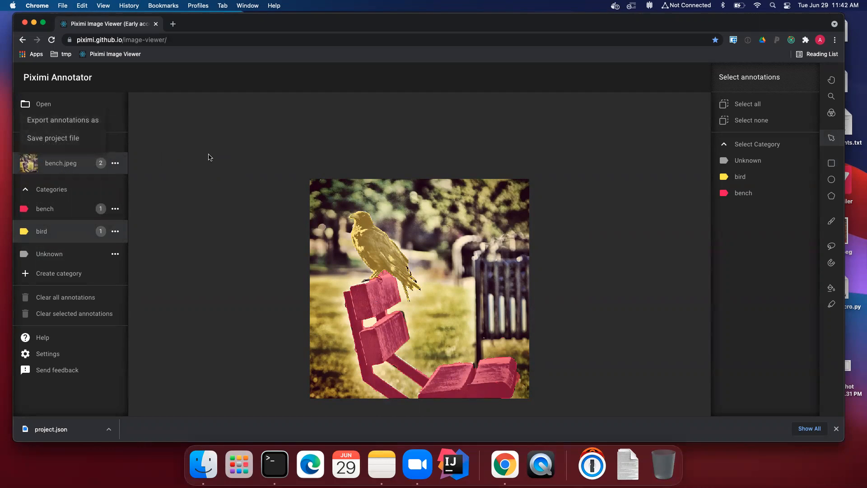
Draw a round elliptical bird annotation over the trees above the trash bin and confirm it
left_click(832, 180)
left_click_drag(486, 242, 495, 251)
key("Return")
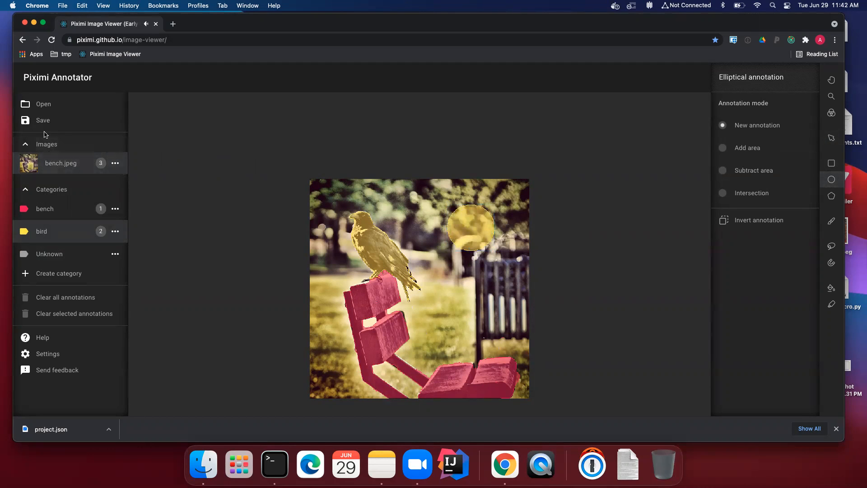
Export the annotations as labeled instance masks
left_click(54, 120)
left_click(56, 120)
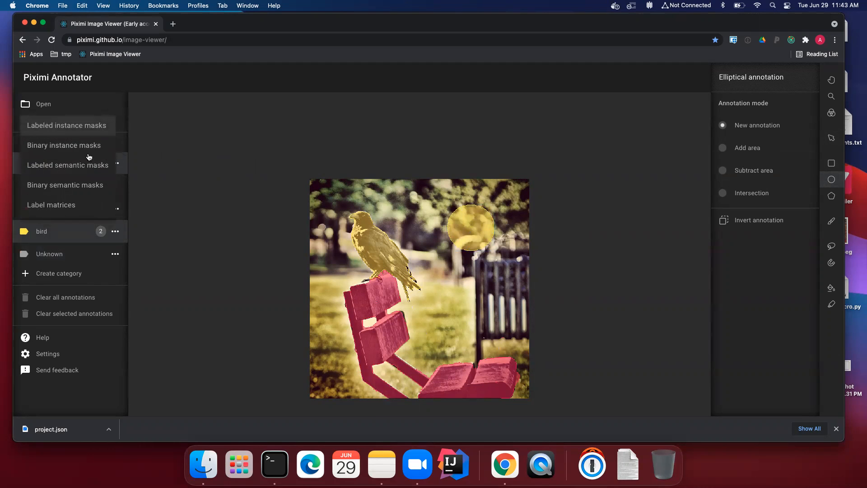
left_click(78, 127)
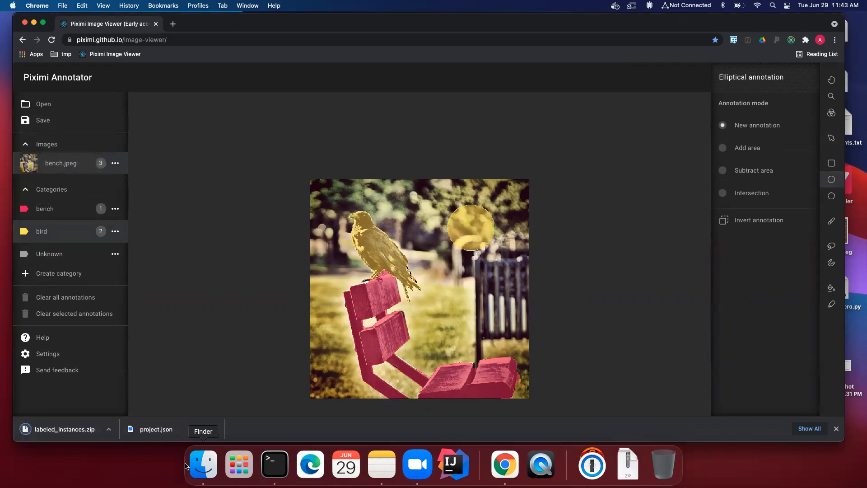
Switch to Finder and open the Downloads folder containing labeled_instances.zip
left_click(203, 466)
left_click(228, 176)
left_click(240, 183)
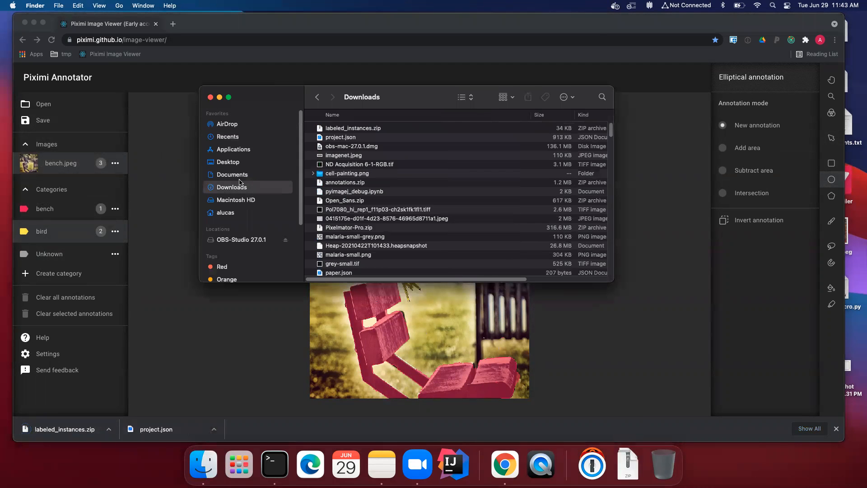
Extract labeled_instances.zip in Downloads and open the extracted bench.jpeg folder
double_click(343, 128)
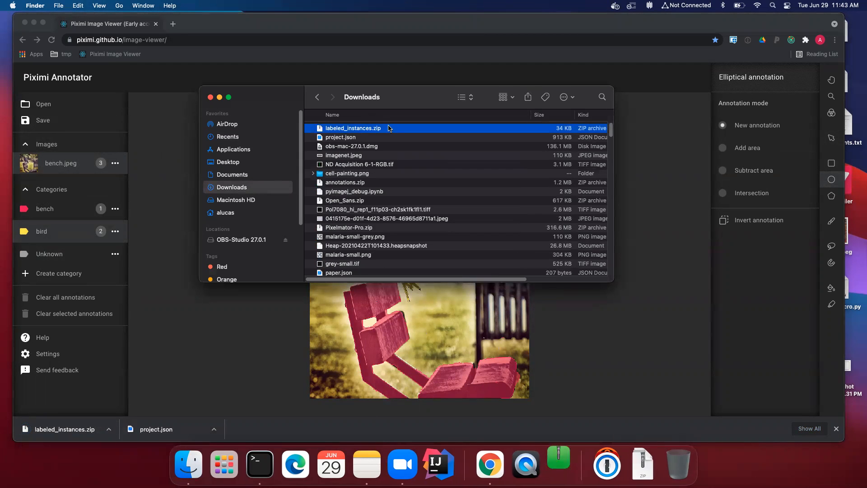
double_click(368, 129)
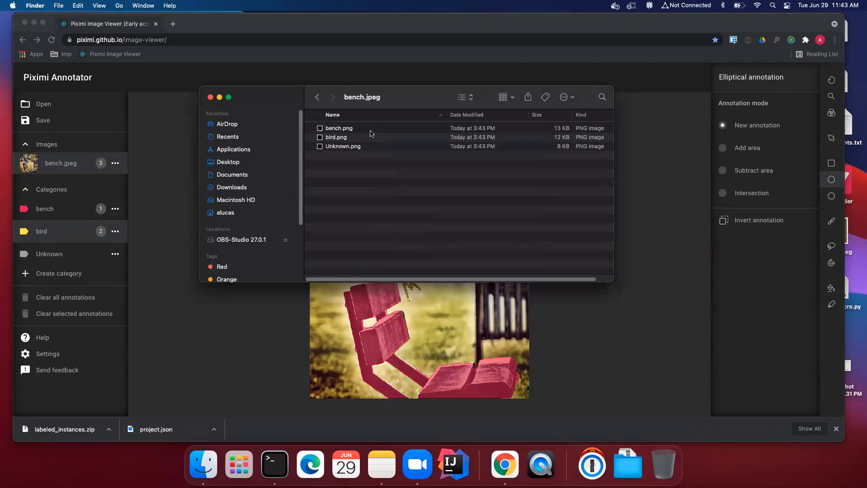
left_click_drag(286, 105, 275, 190)
View the labeled instance mask bird.png from the bench.jpeg folder in Preview and close it
left_click(320, 214)
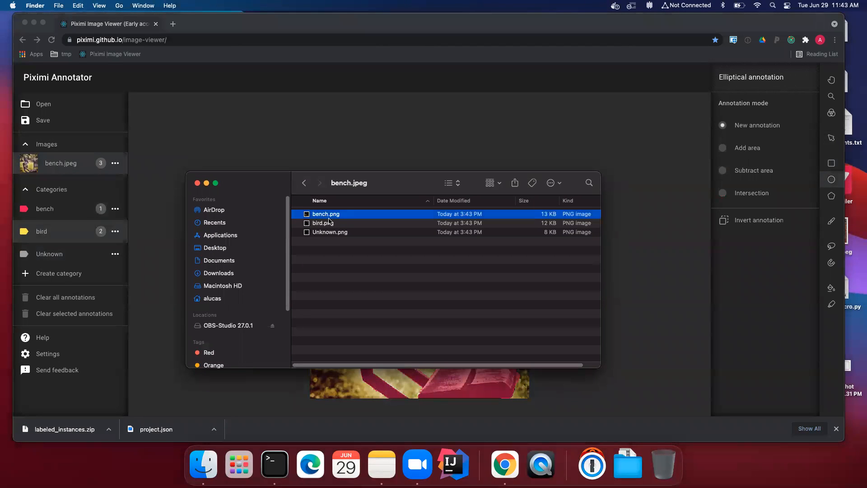
double_click(324, 223)
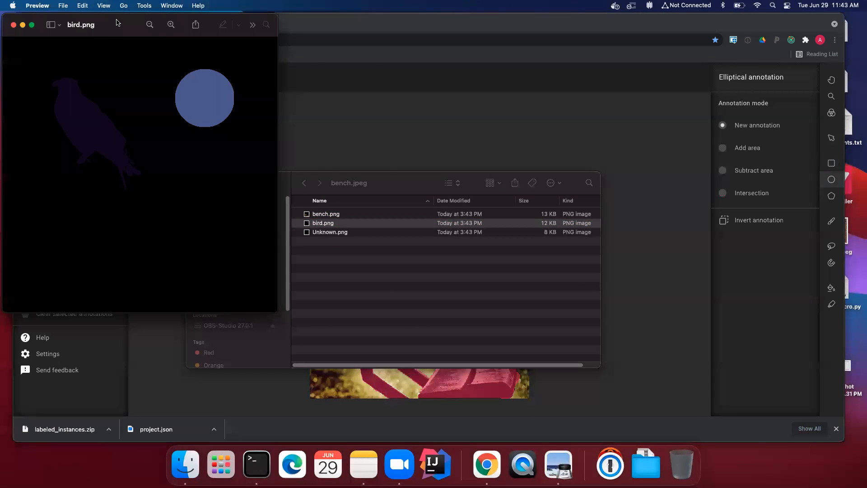
left_click_drag(116, 22, 257, 90)
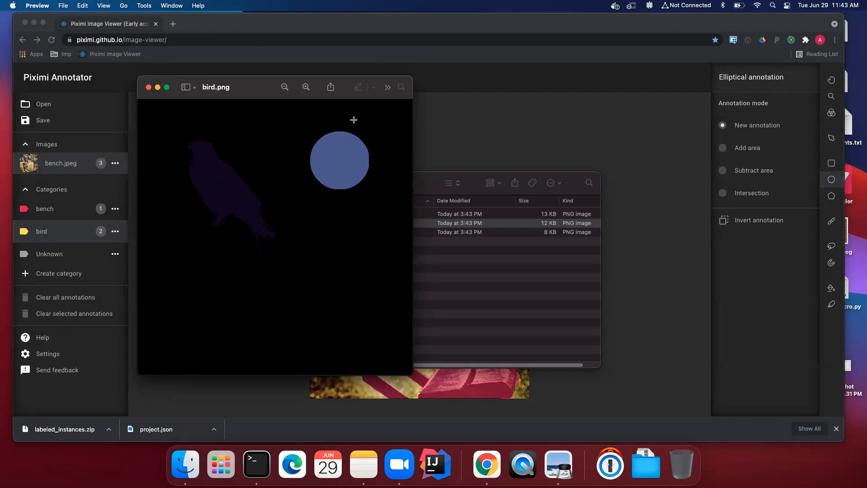
left_click(149, 88)
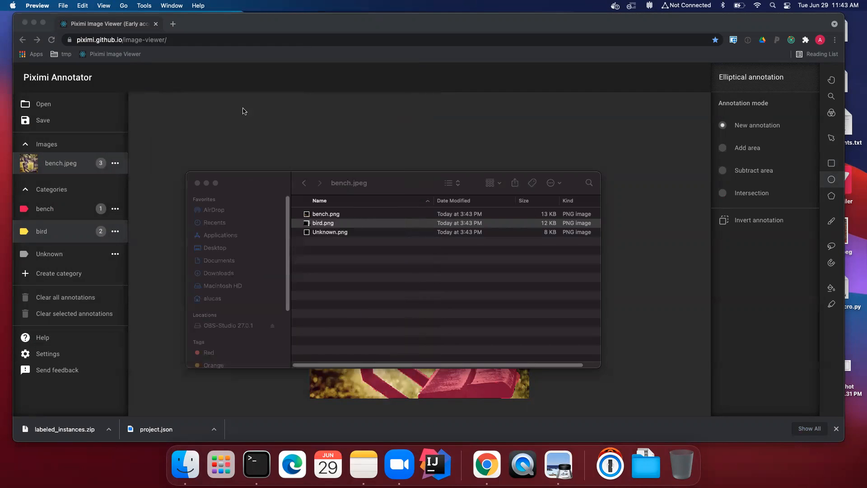
View the labeled instance mask bench.png in Preview and close it
left_click(327, 214)
double_click(327, 215)
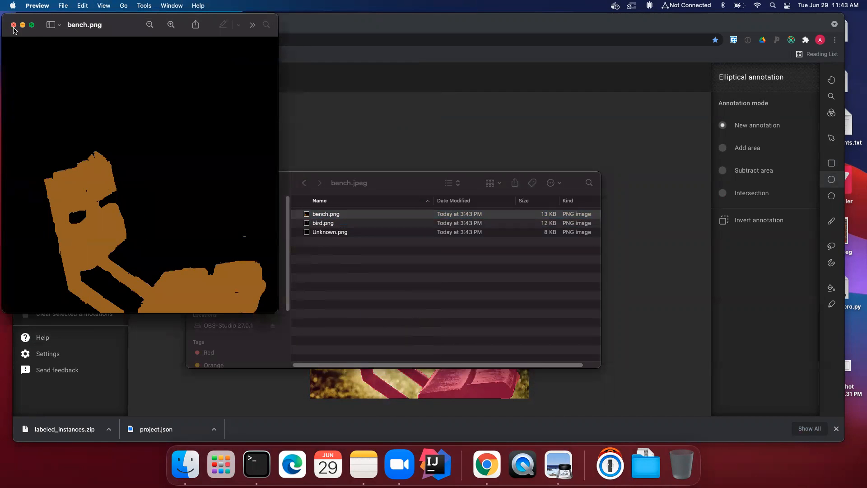
left_click(14, 25)
left_click_drag(291, 180, 297, 181)
Switch back to Piximi Annotator in Chrome and export the annotations as binary instance masks
left_click(58, 125)
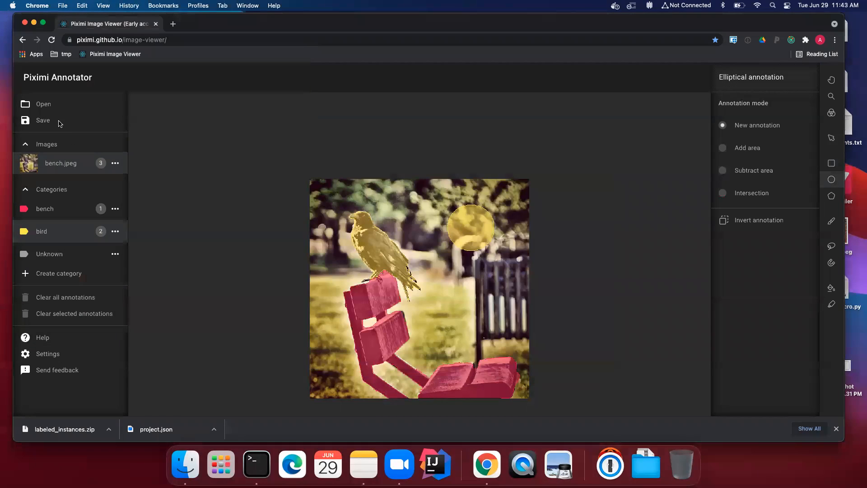
left_click(78, 121)
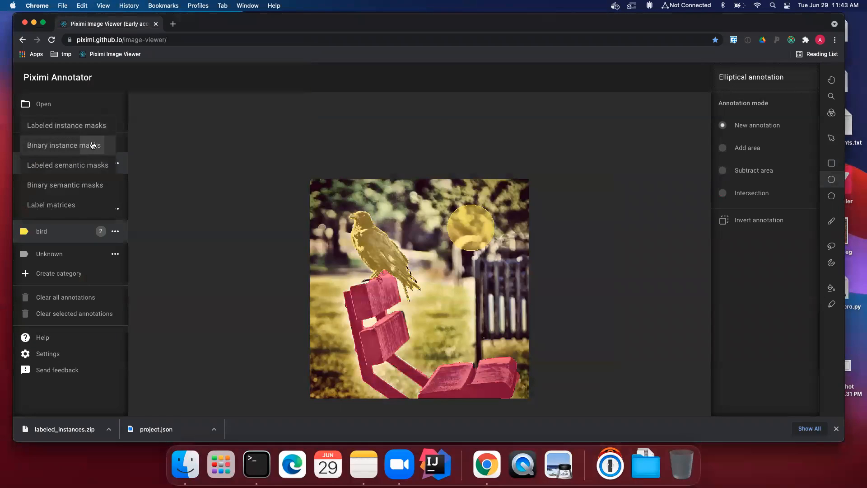
left_click(97, 144)
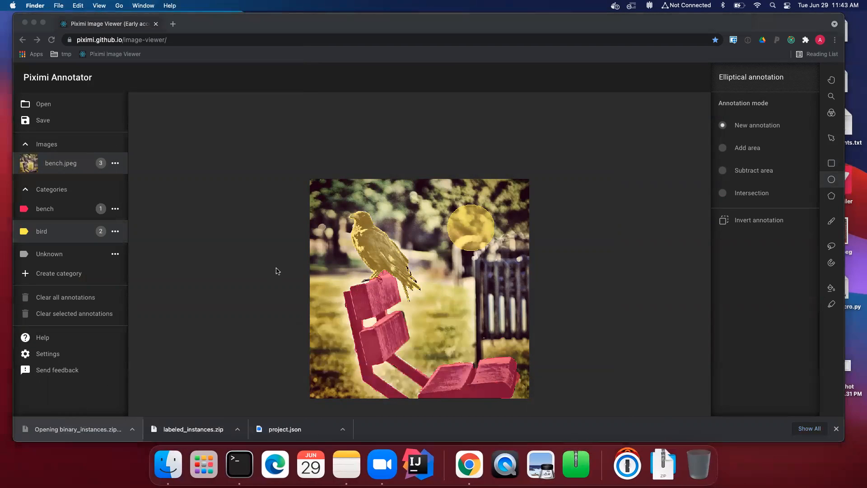
Expand the extracted bench 2.jpeg folder and its bird subfolder in Finder's Downloads
left_click(312, 128)
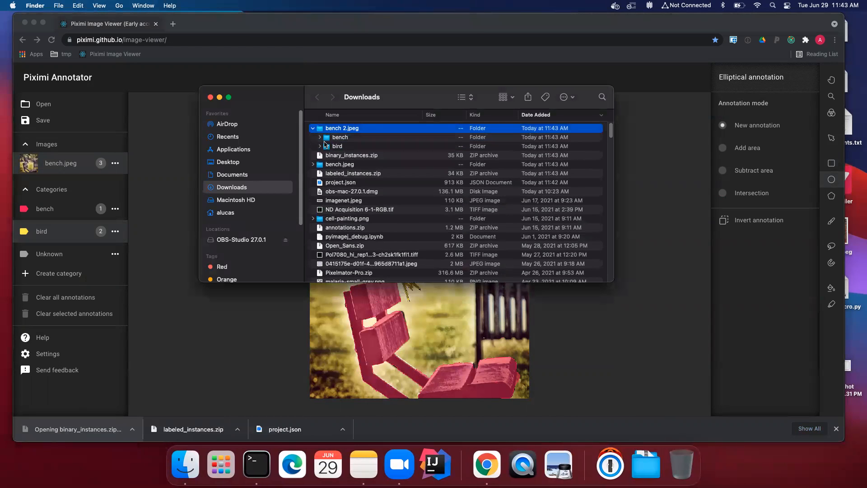
left_click(320, 146)
left_click(352, 155)
left_click(356, 164)
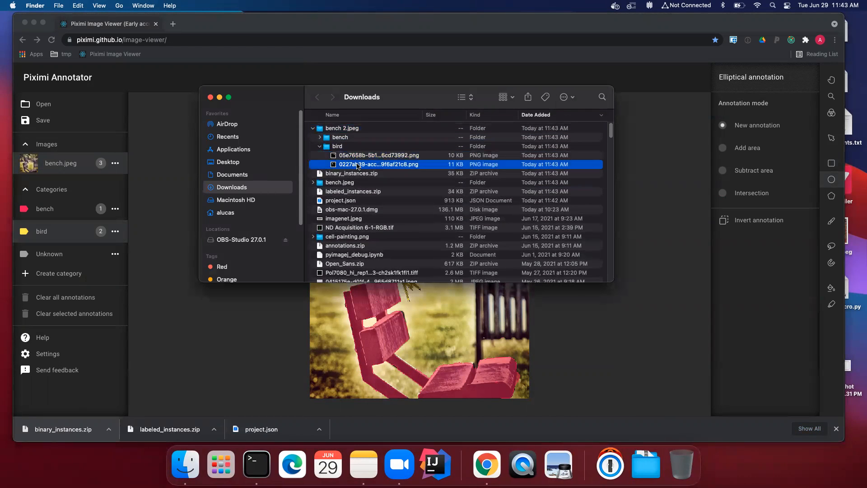
View the two binary instance masks from the bird subfolder side by side and close both
double_click(357, 164)
double_click(362, 155)
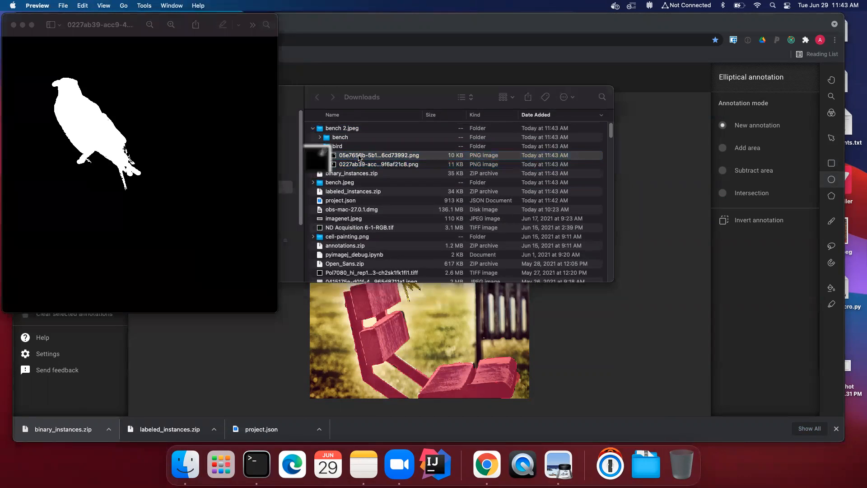
left_click_drag(149, 49, 424, 44)
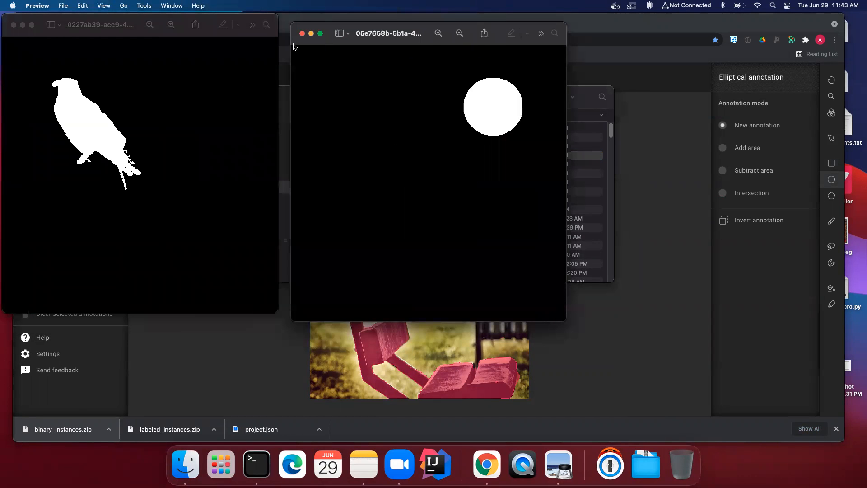
left_click(301, 34)
left_click(14, 25)
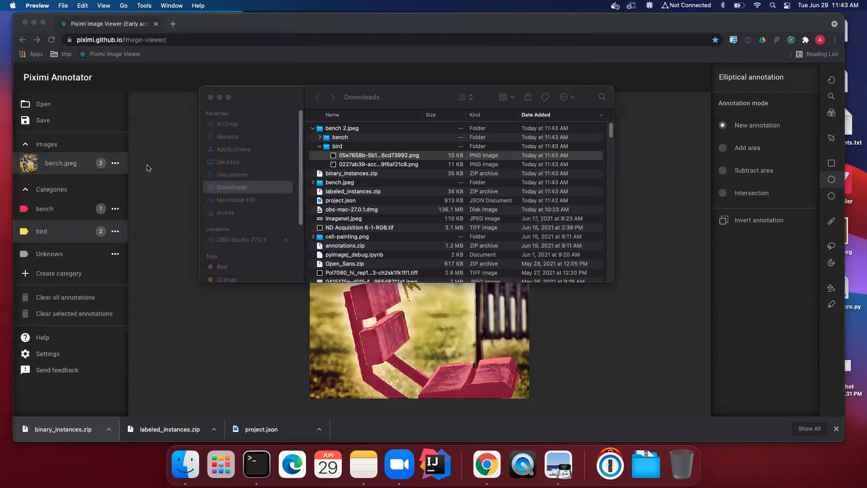
Return to Piximi Annotator in Chrome and export the annotations as labeled semantic masks
left_click(149, 176)
left_click(63, 129)
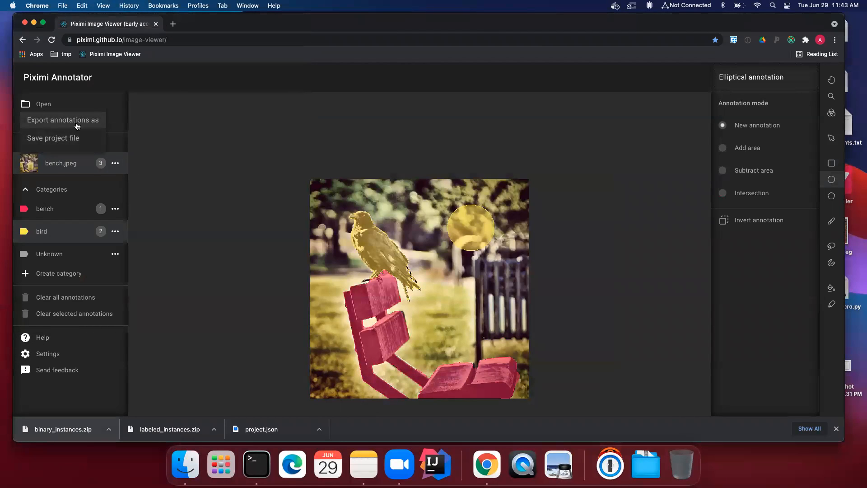
left_click(74, 120)
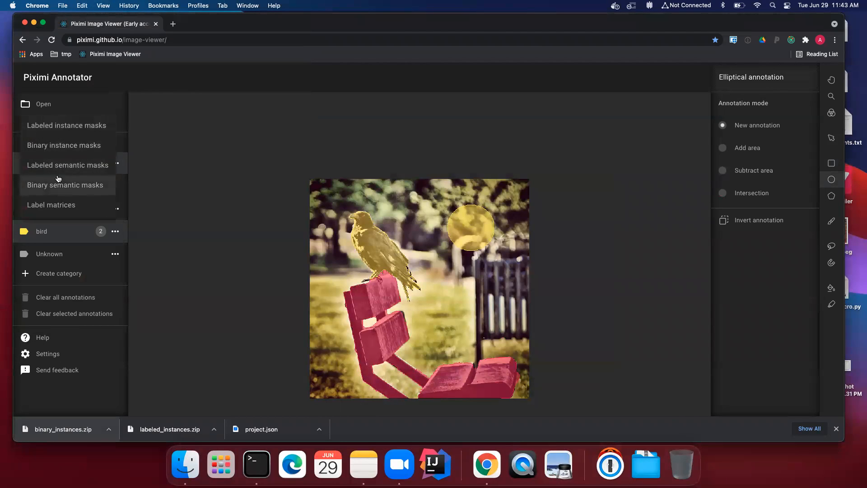
left_click(81, 166)
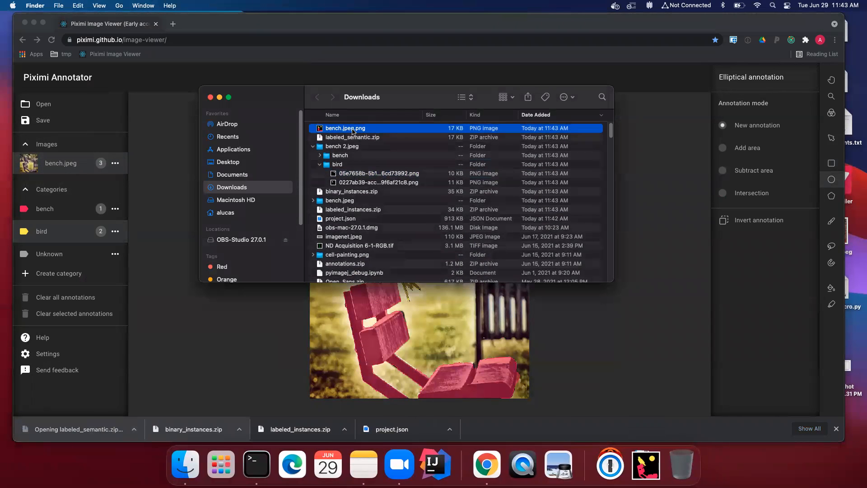
View the labeled semantic mask bench.jpeg.png from Downloads in Preview and close it
double_click(353, 129)
left_click_drag(132, 37, 284, 140)
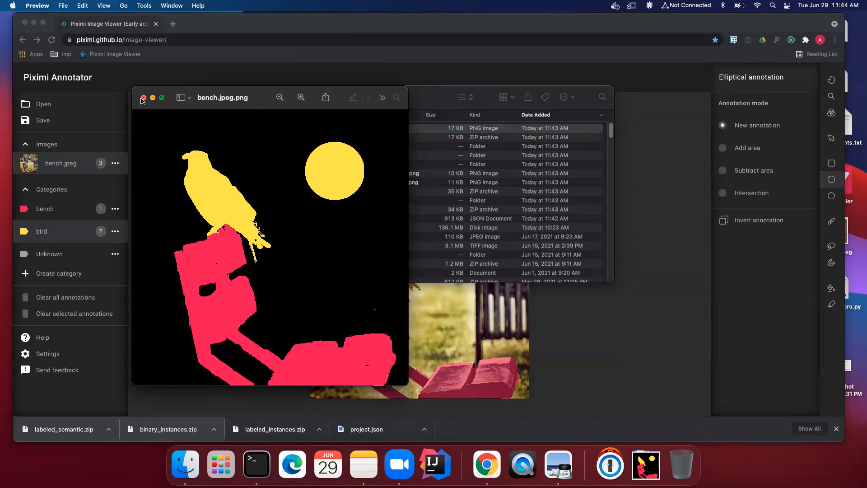
left_click(141, 100)
Go back to Piximi Annotator in Chrome and export the annotations as binary semantic masks
left_click(72, 121)
left_click(73, 120)
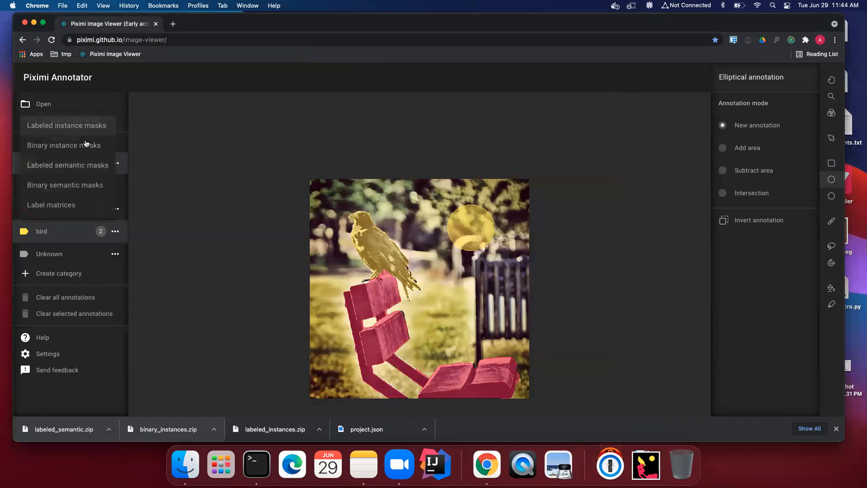
left_click(76, 185)
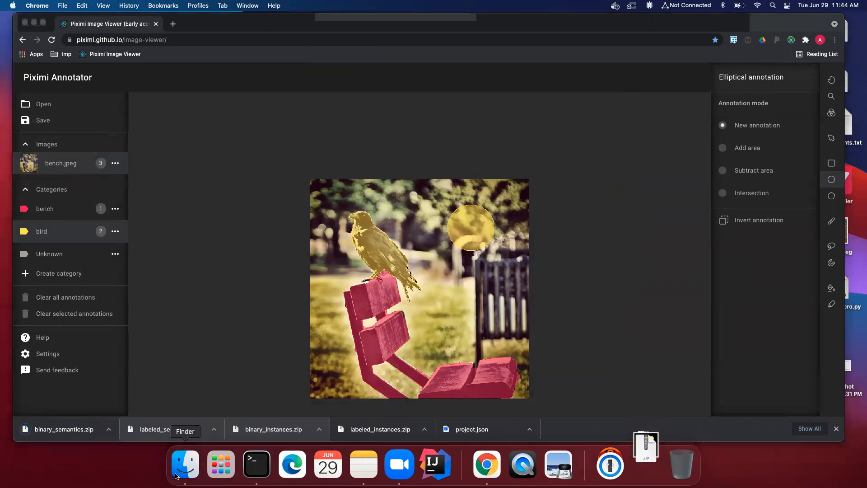
Switch to Finder, extract binary_semantics.zip, and open the extracted bench 3.jpeg folder
left_click(175, 475)
double_click(384, 130)
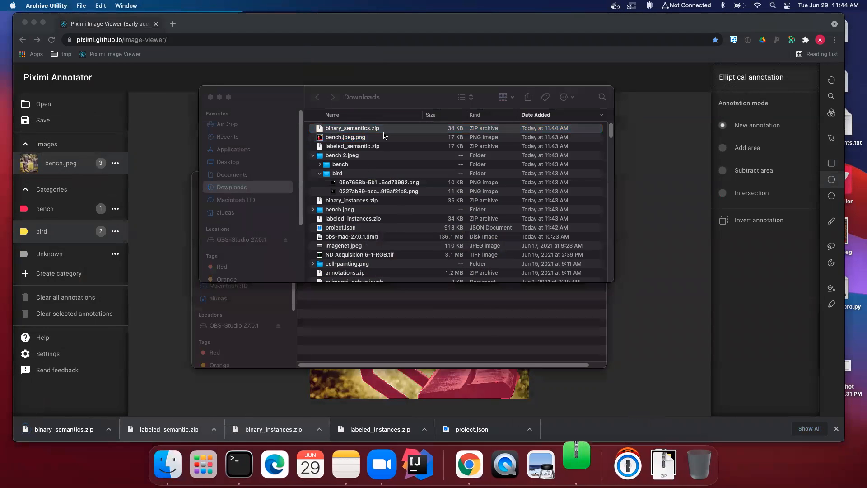
double_click(369, 128)
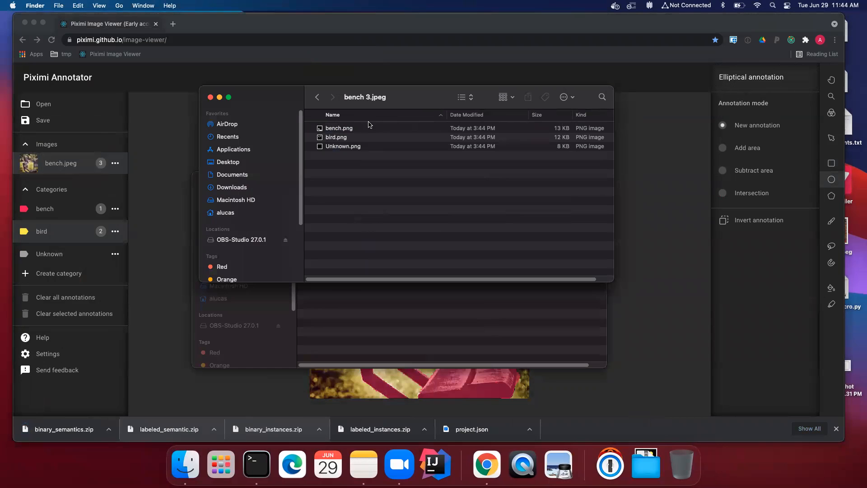
View the binary semantic mask bird.png, then close it and both Finder windows
double_click(335, 138)
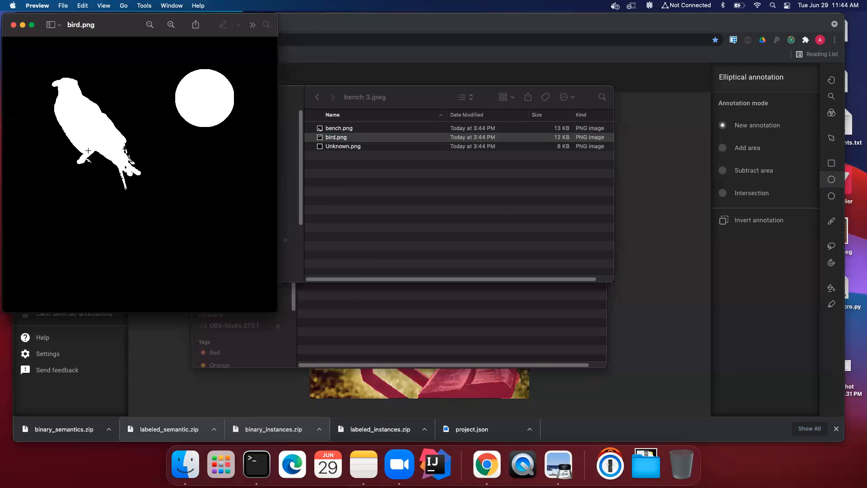
left_click(14, 25)
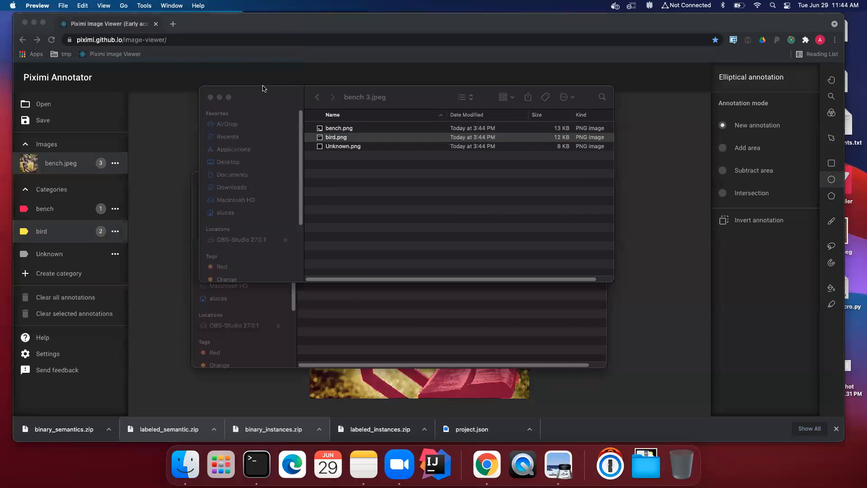
left_click(266, 93)
key("super+w")
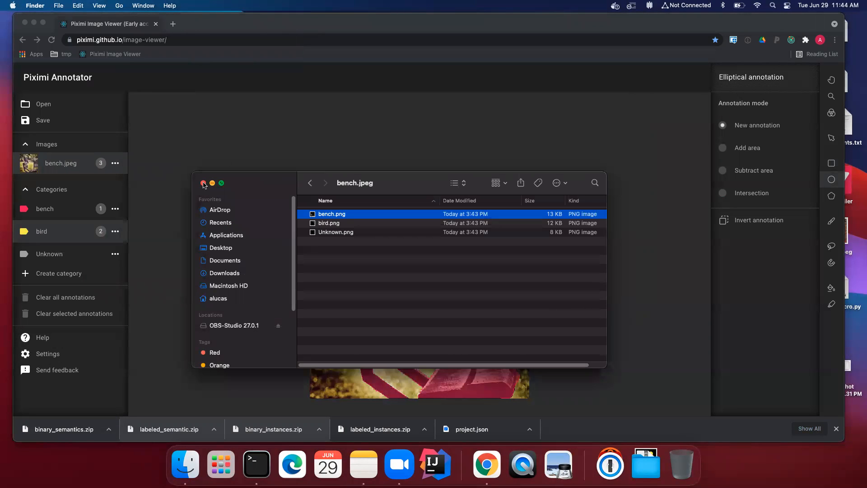
left_click(203, 183)
Examine the Label matrices export option in Piximi Annotator without exporting
left_click(79, 123)
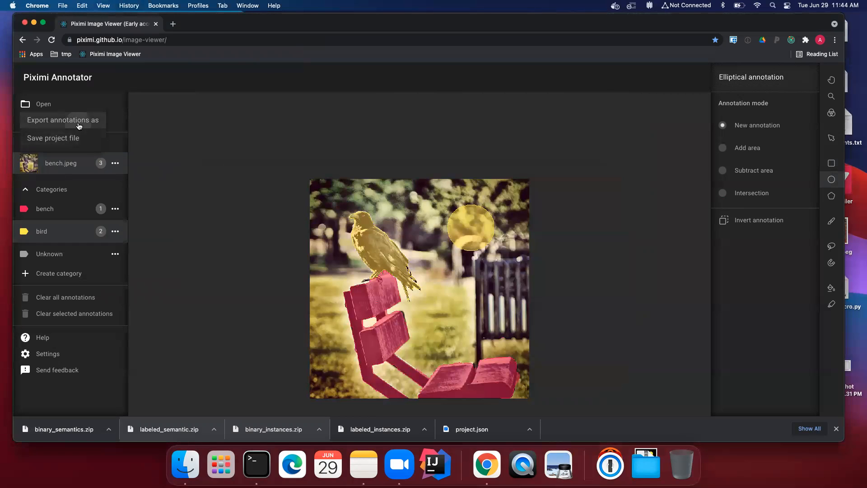
left_click(79, 122)
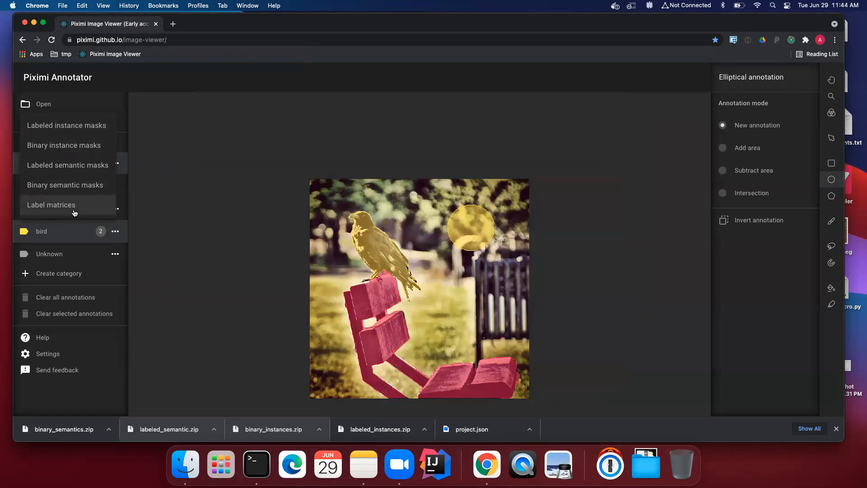
left_click(215, 207)
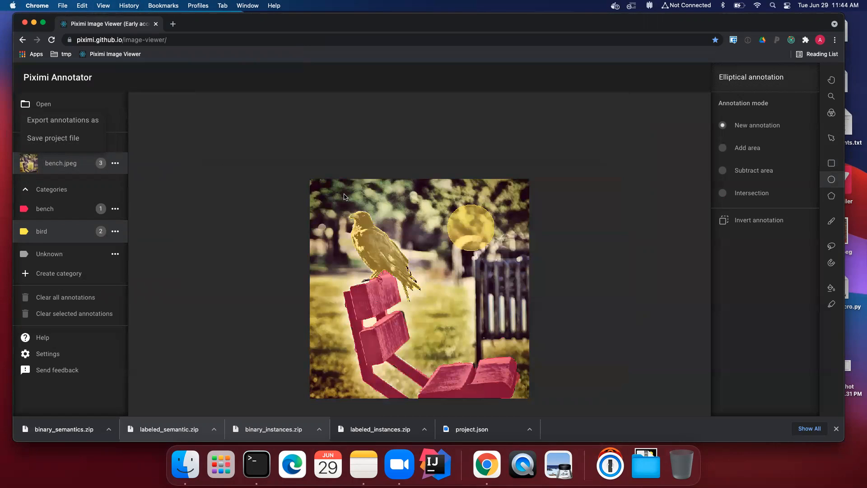
Open the annotator's help, read the Opening images topic, and collapse it
left_click(41, 337)
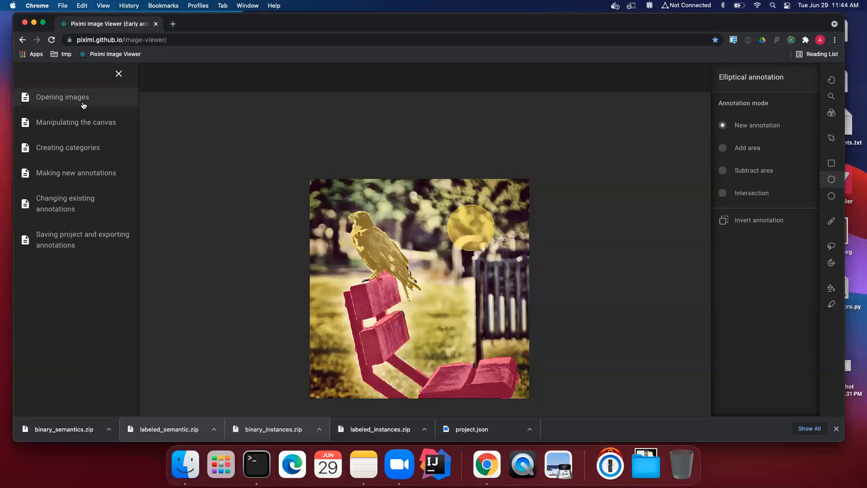
left_click(85, 97)
scroll(85, 222, "down", 5)
scroll(85, 222, "up", 5)
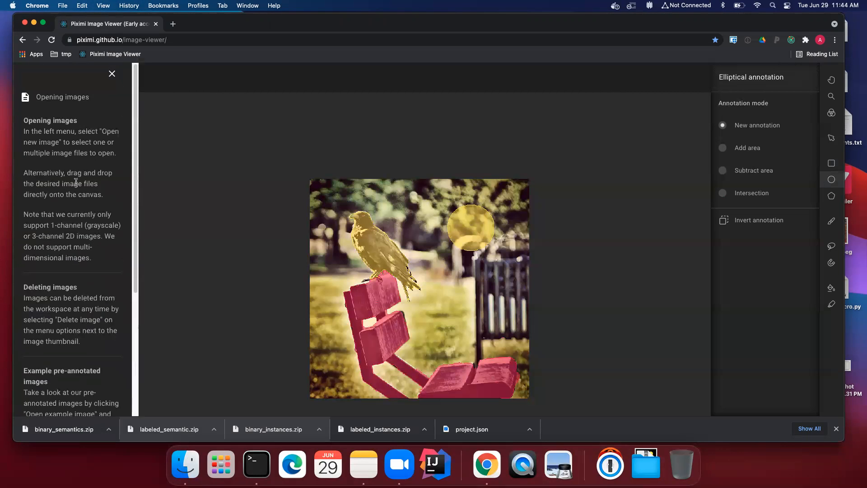
left_click(63, 97)
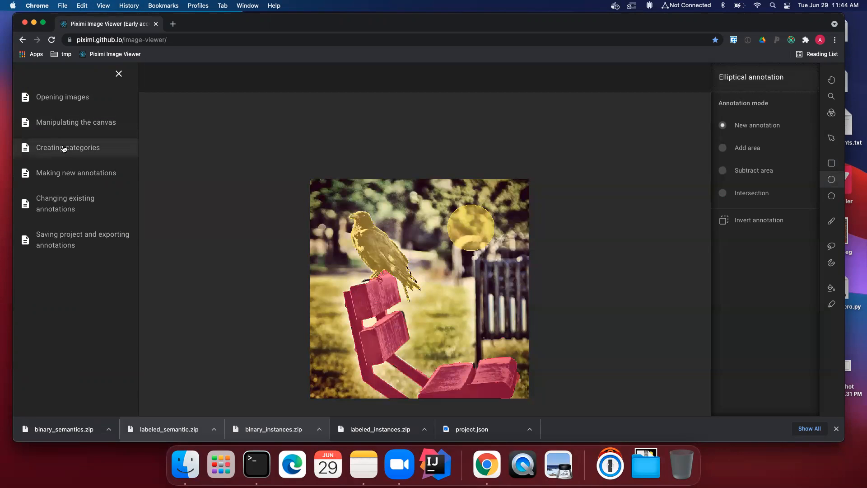
Read the help topics on changing existing annotations and saving or exporting, then close the help
left_click(66, 206)
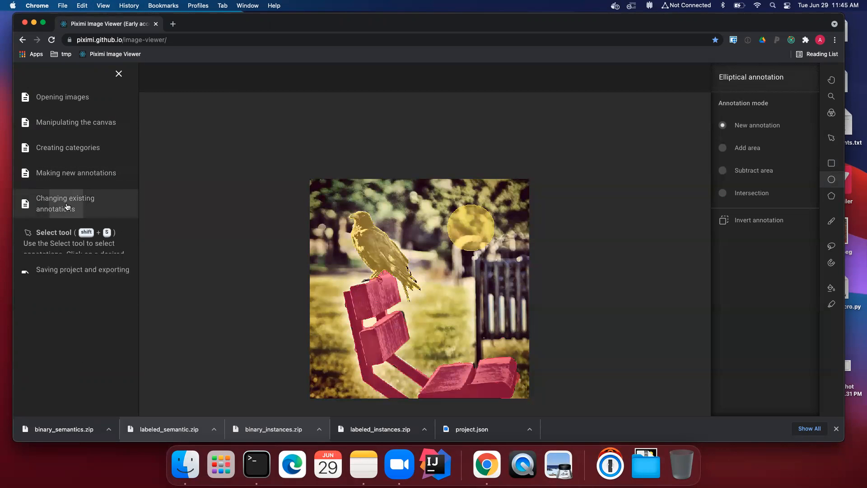
scroll(56, 255, "down", 5)
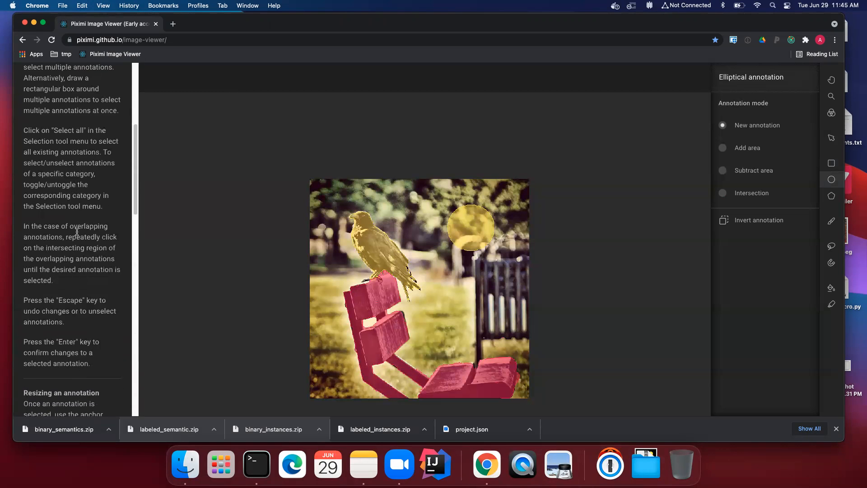
scroll(56, 255, "up", 5)
left_click(60, 203)
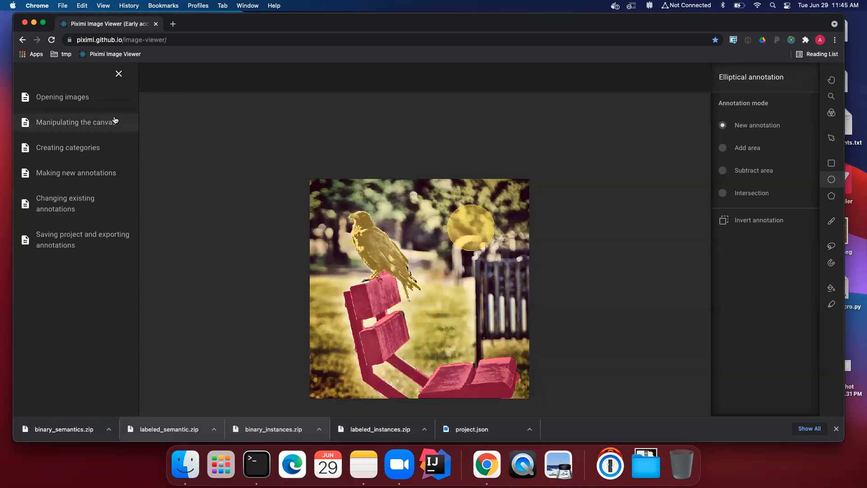
left_click(74, 240)
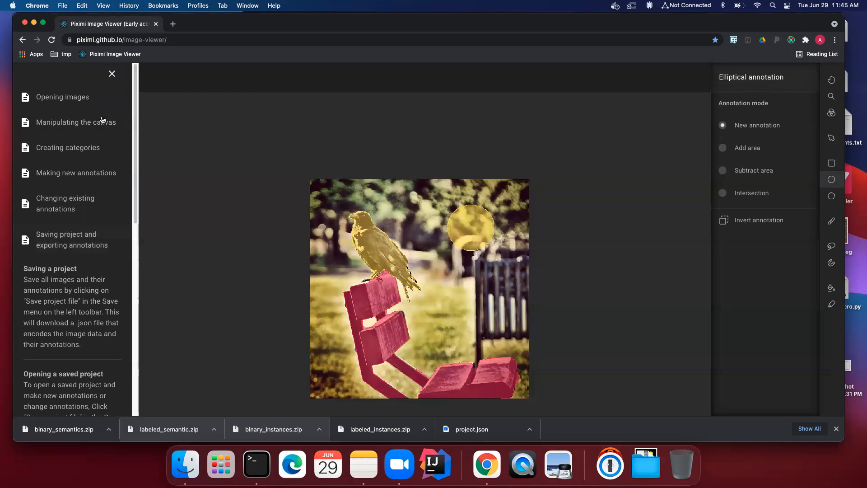
left_click(112, 74)
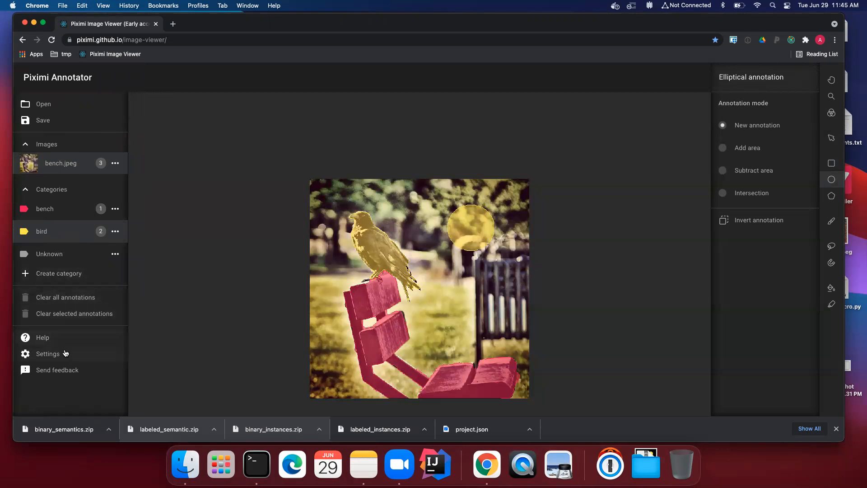
Examine the Send feedback form for reporting Piximi issues via GitHub and cancel it
left_click(59, 371)
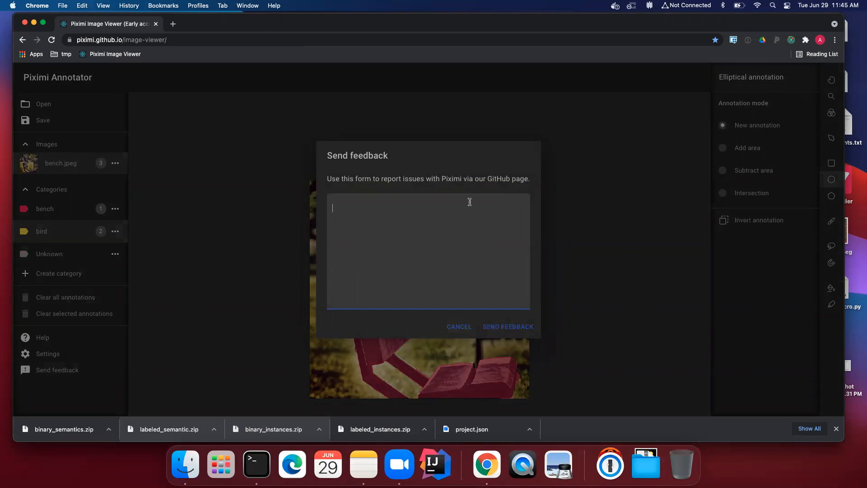
left_click_drag(450, 180, 484, 180)
left_click(445, 214)
left_click_drag(398, 178, 438, 178)
left_click(483, 177)
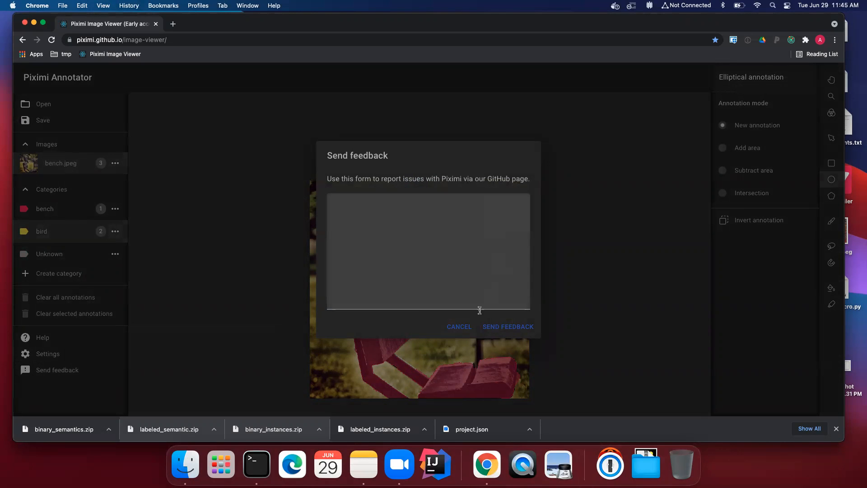
left_click(465, 327)
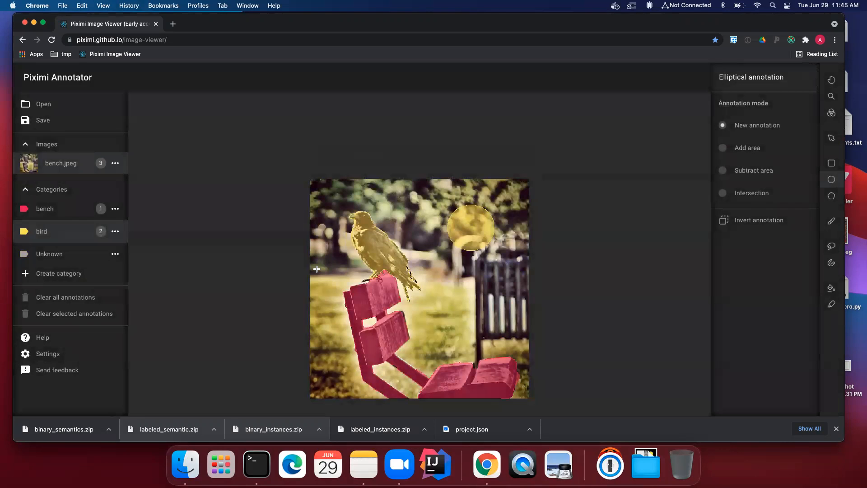